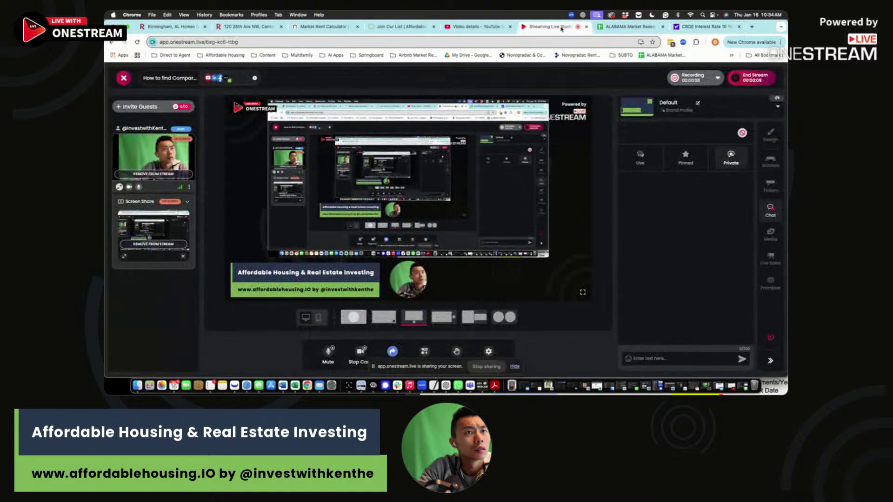
Step: Narrow the Streaming Live Studio window so the ALABAMA Market Research comps spreadsheet shows beside it
drag(773, 53, 498, 52)
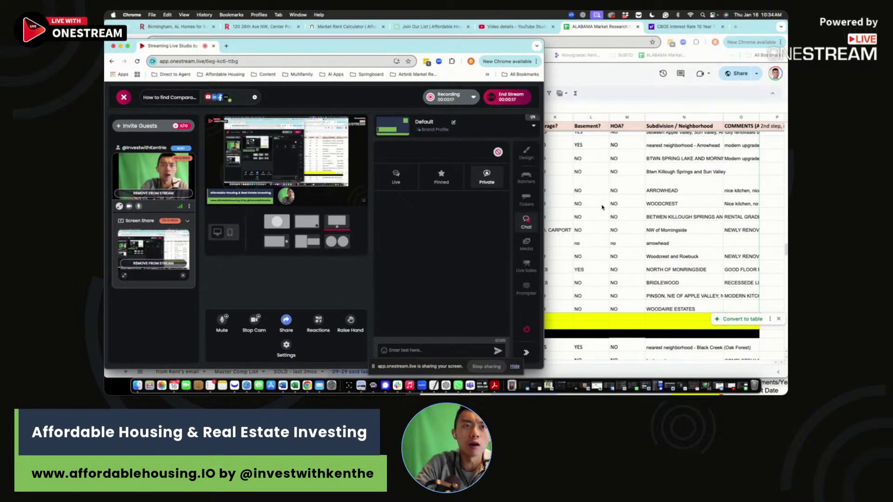
click(258, 26)
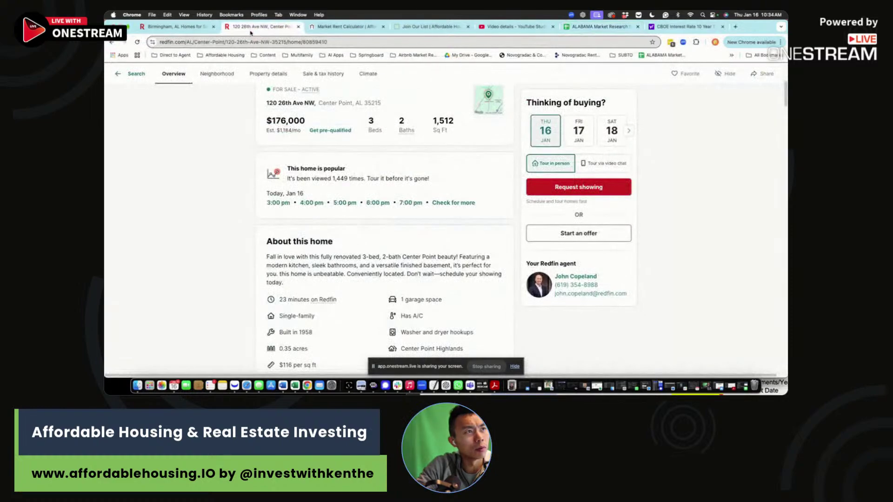
click(177, 26)
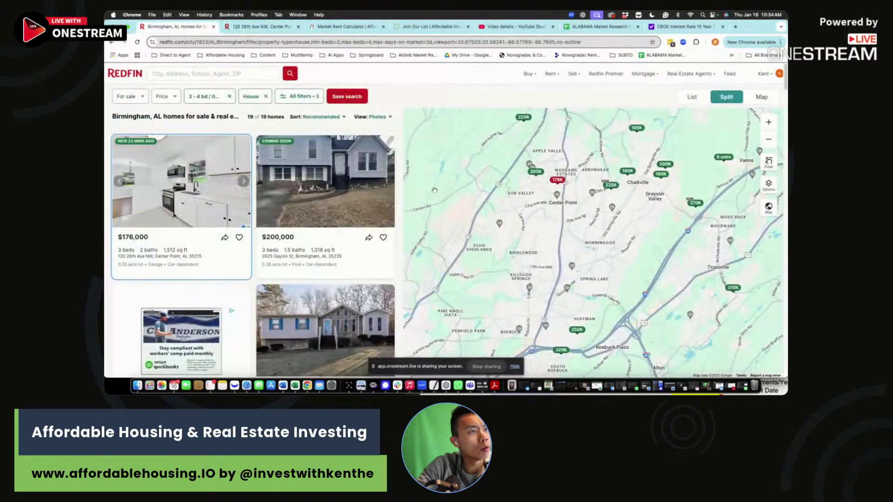
scroll(506, 279, down, 2)
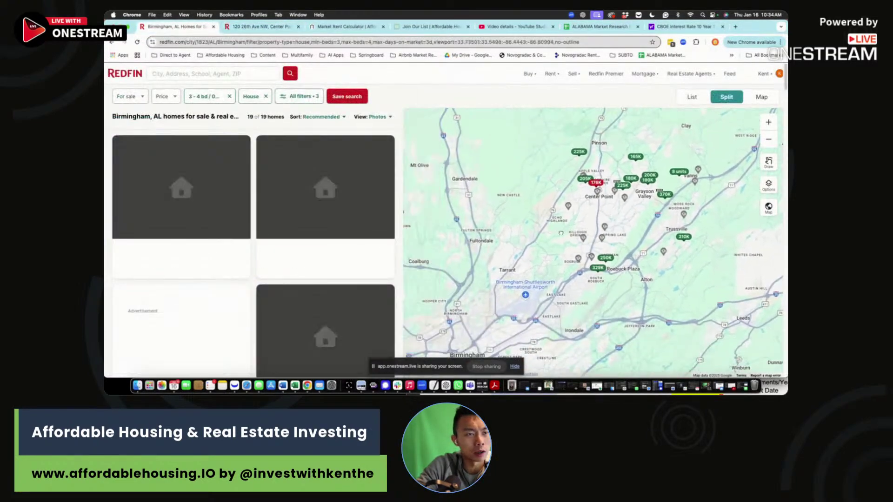
Step: Review the Beds, home type and All filters of the Birmingham house search, then return to the spreadsheet
click(208, 97)
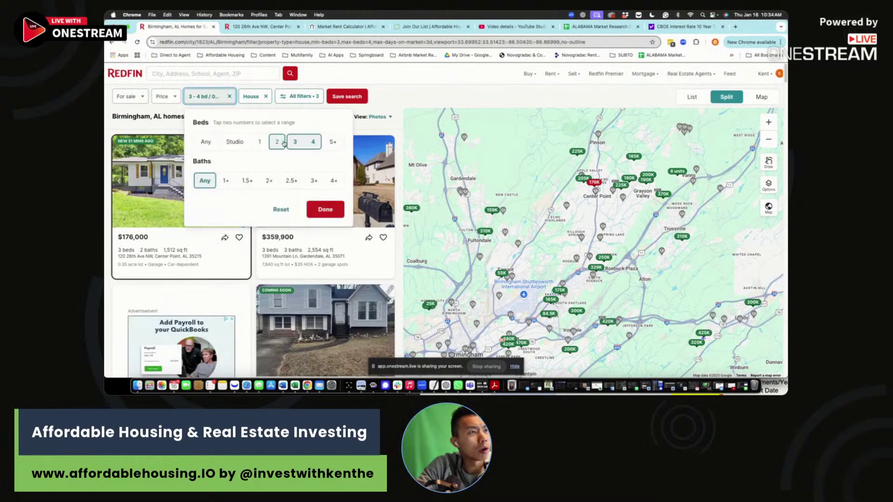
click(251, 97)
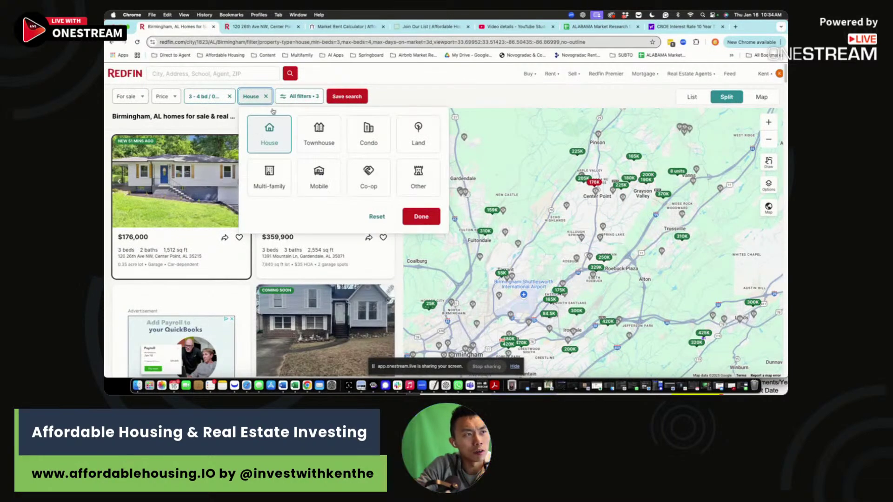
click(298, 96)
scroll(679, 255, down, 5)
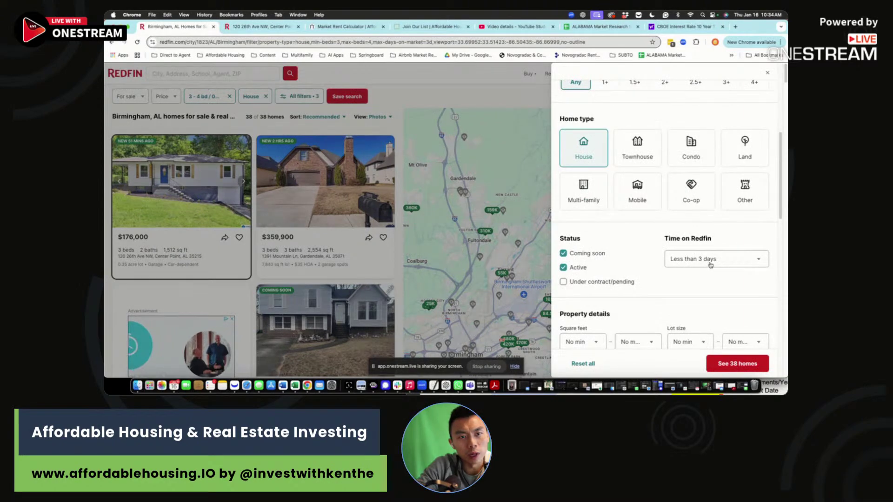
click(528, 231)
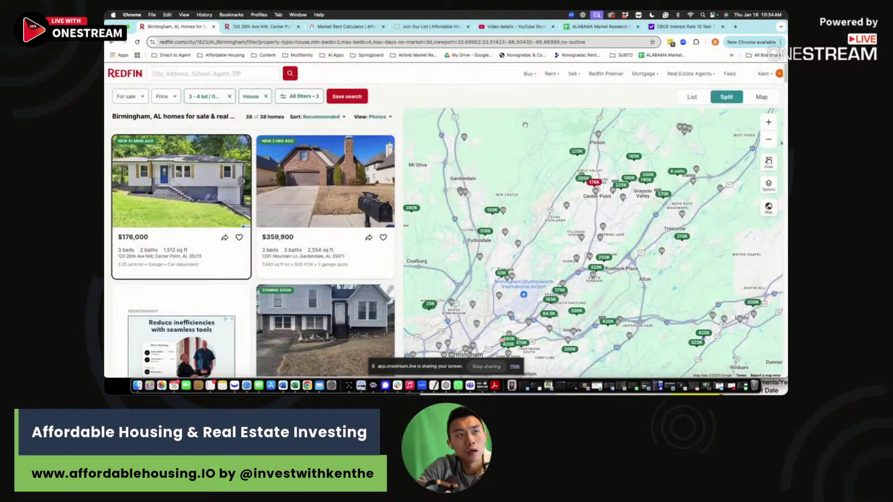
click(596, 26)
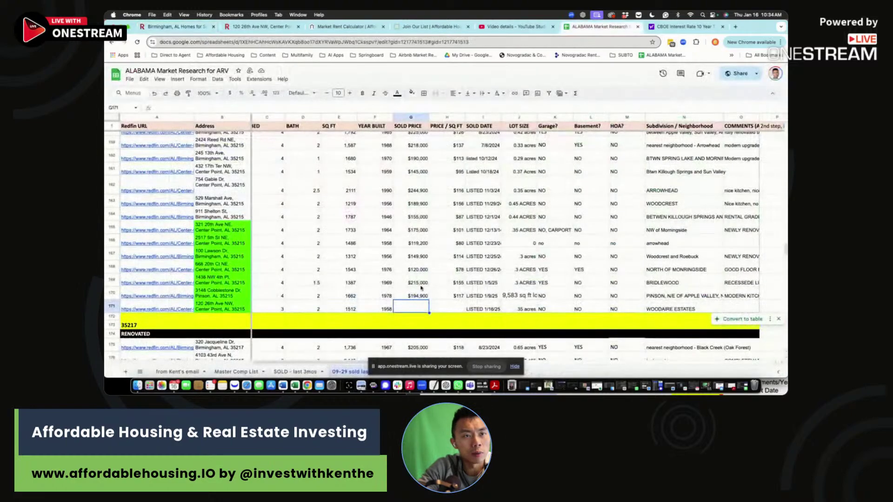
click(237, 371)
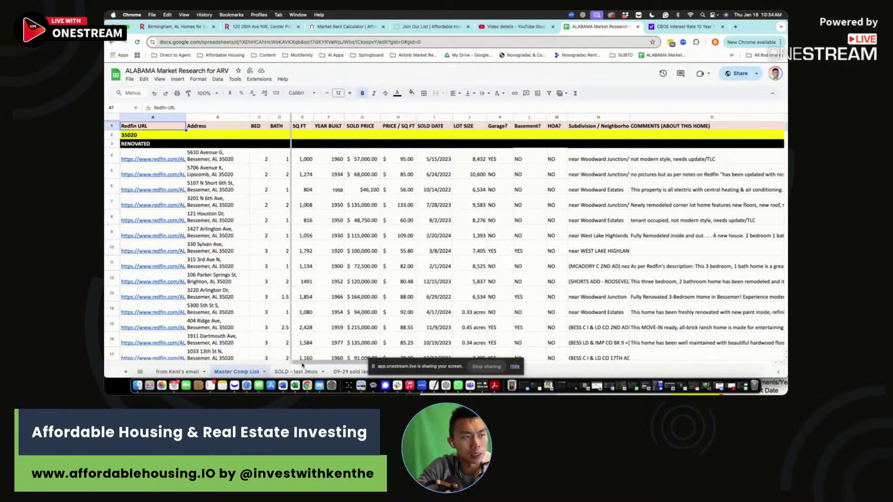
drag(259, 220, 281, 259)
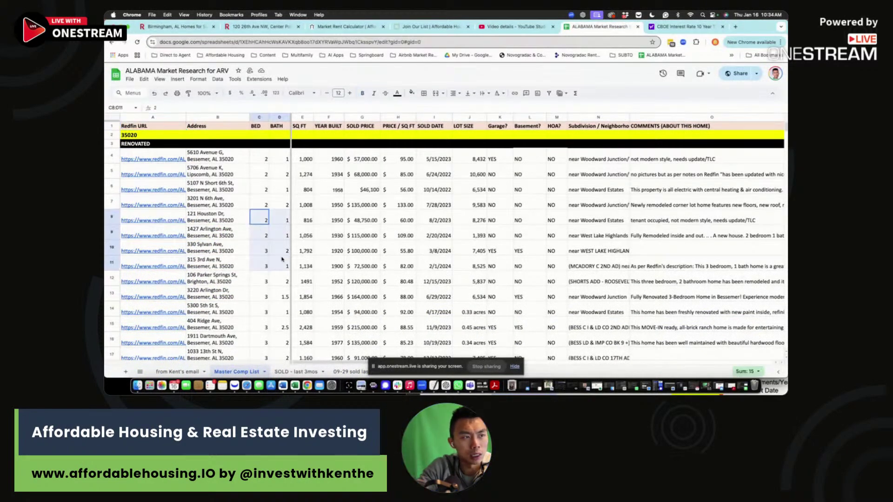
click(306, 252)
click(336, 244)
click(367, 247)
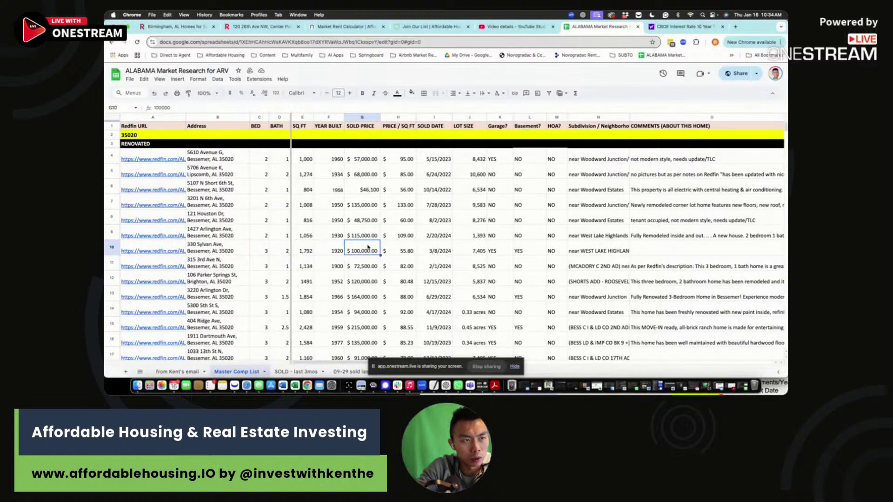
click(406, 252)
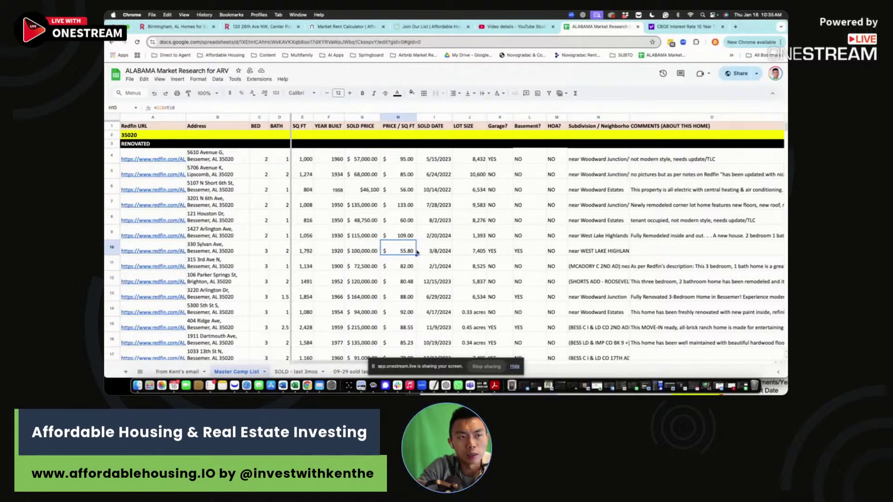
drag(470, 235, 471, 275)
drag(600, 236, 606, 323)
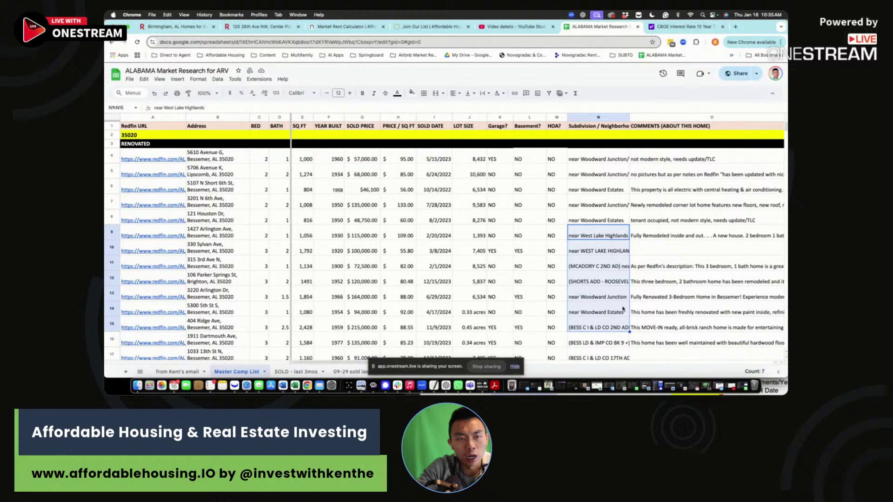
drag(691, 273, 659, 345)
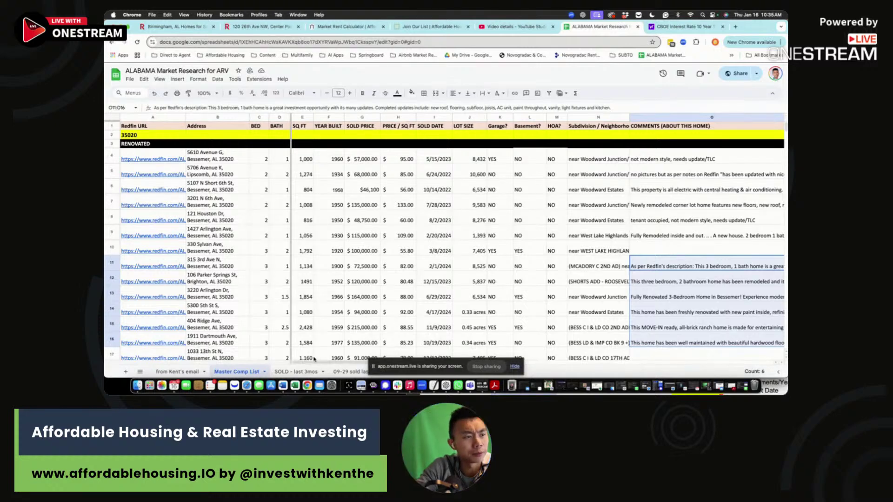
click(296, 372)
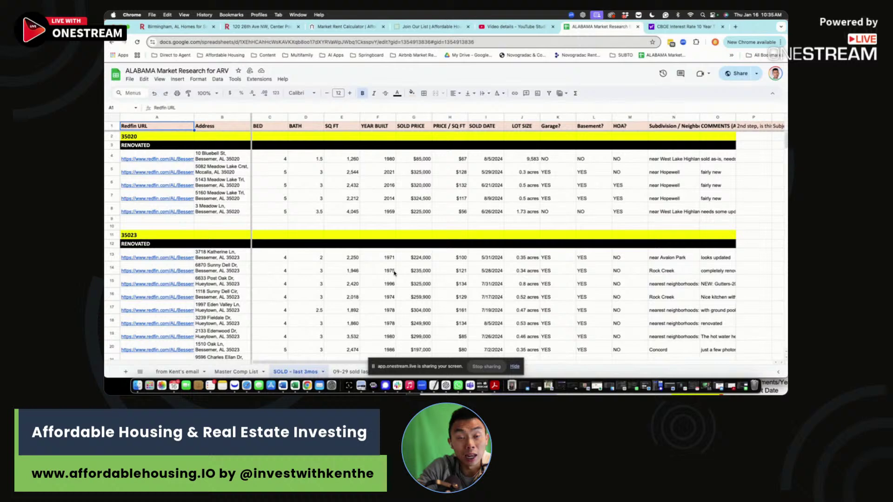
click(346, 371)
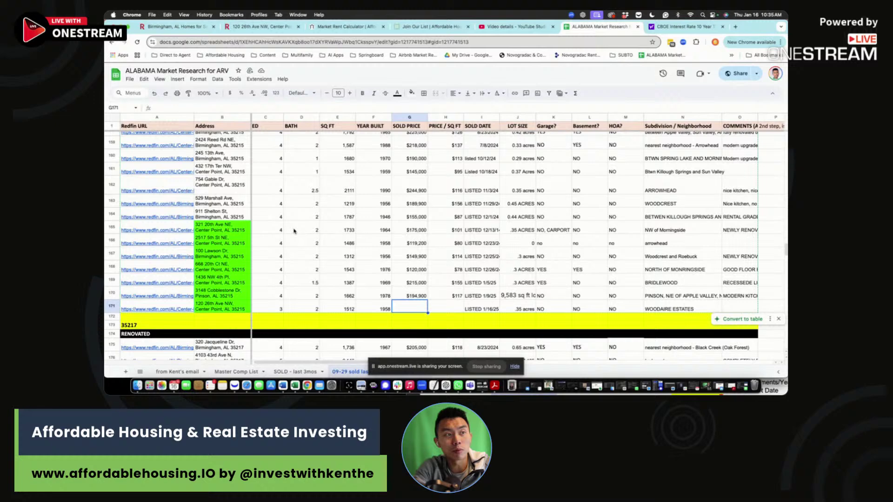
click(308, 309)
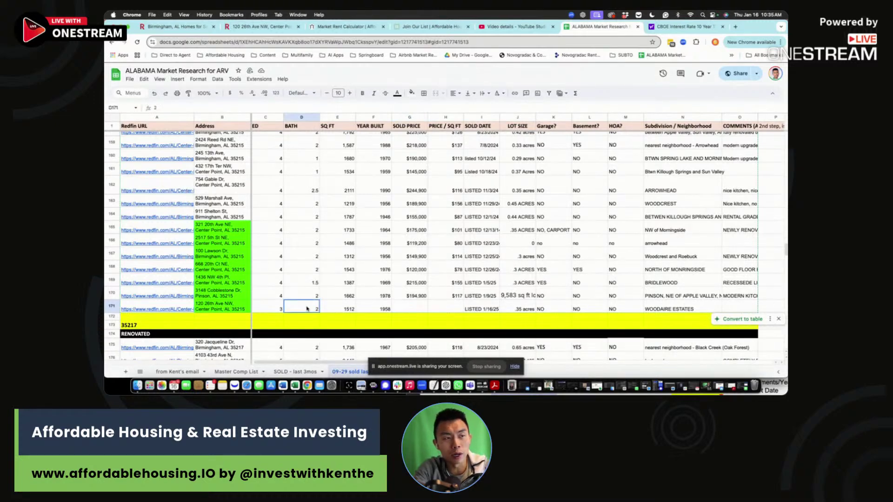
click(350, 309)
click(399, 310)
click(461, 310)
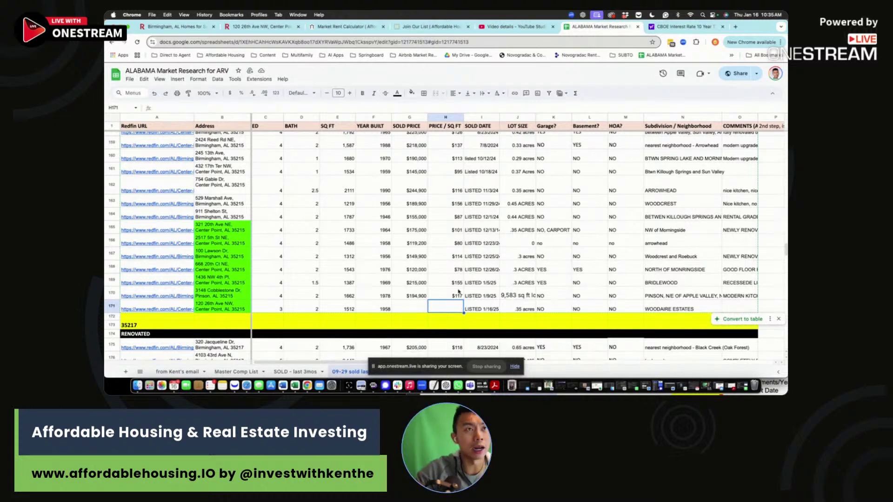
scroll(454, 203, right, 1)
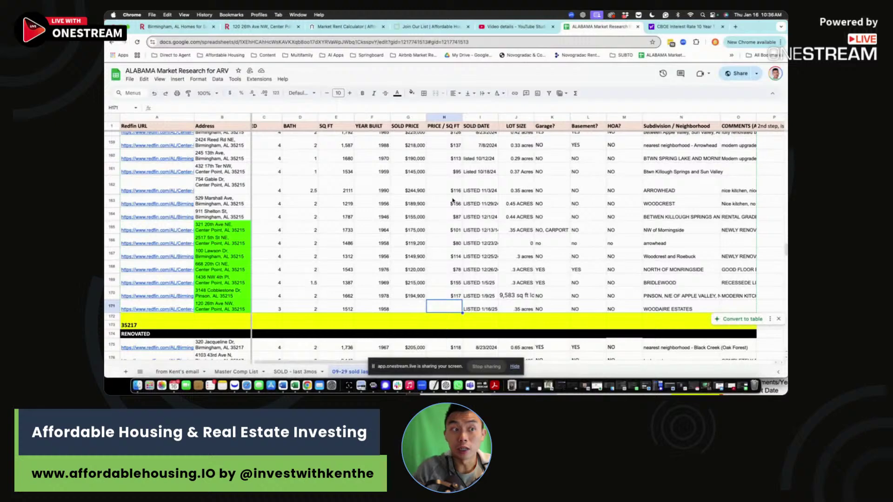
click(248, 30)
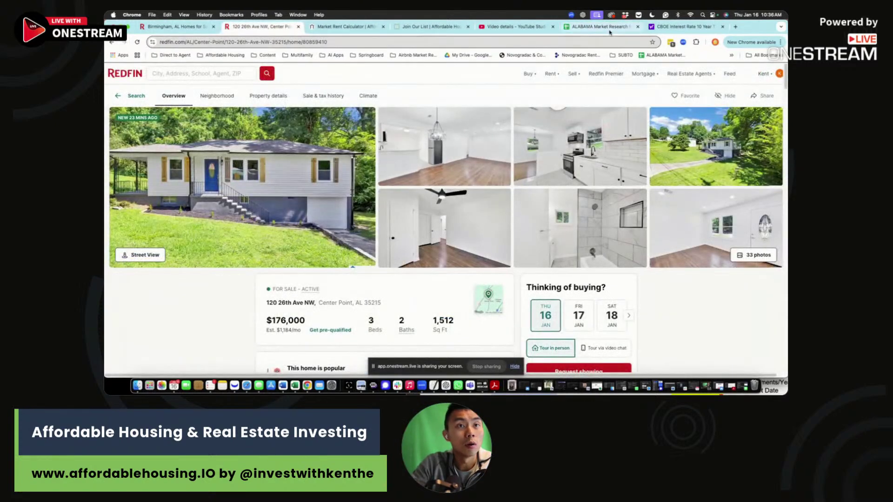
click(608, 28)
click(405, 308)
text(17)
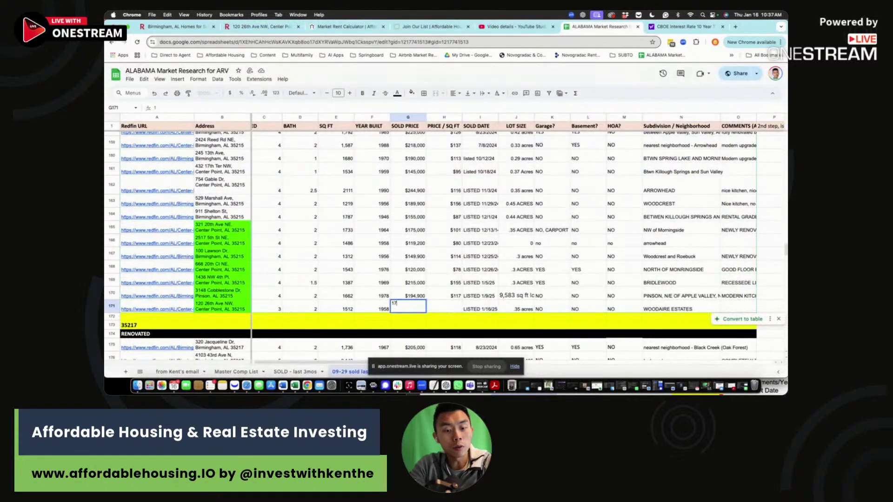
text(6,000)
key(Tab)
Step: Compute price per square foot in H171 as =G171/E171, giving $116
text(=)
click(412, 309)
text(/)
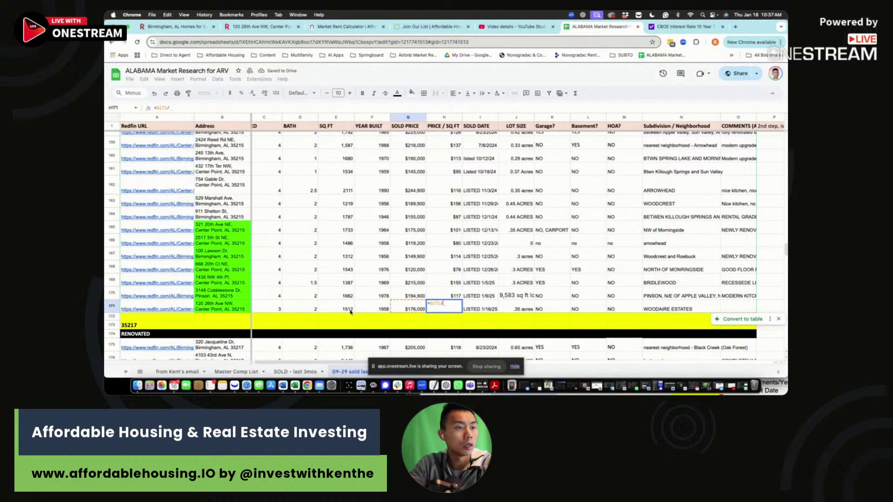
click(349, 309)
key(Return)
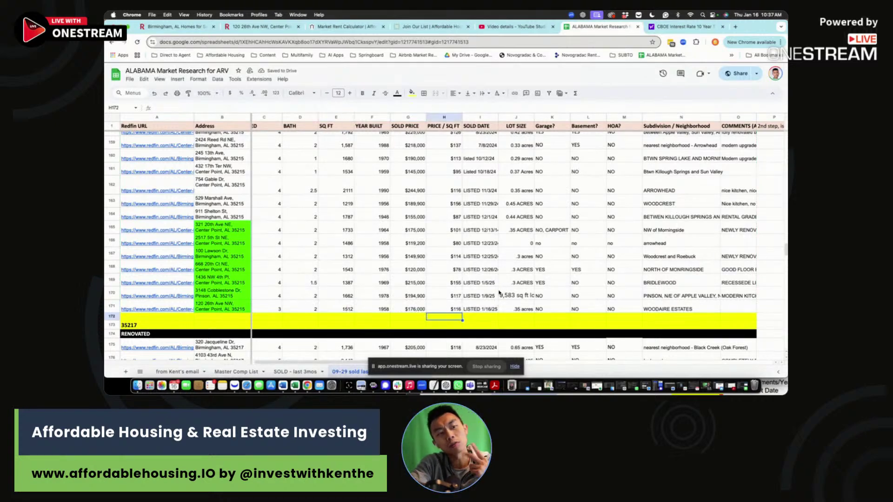
click(743, 306)
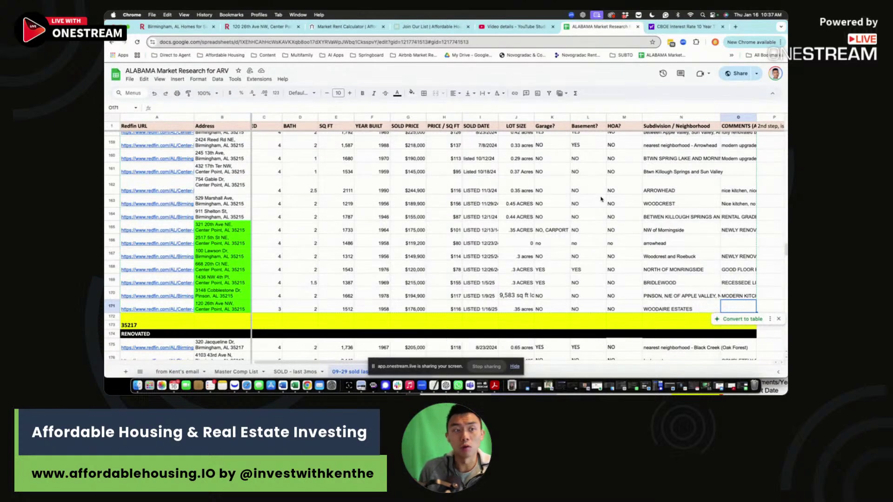
click(419, 307)
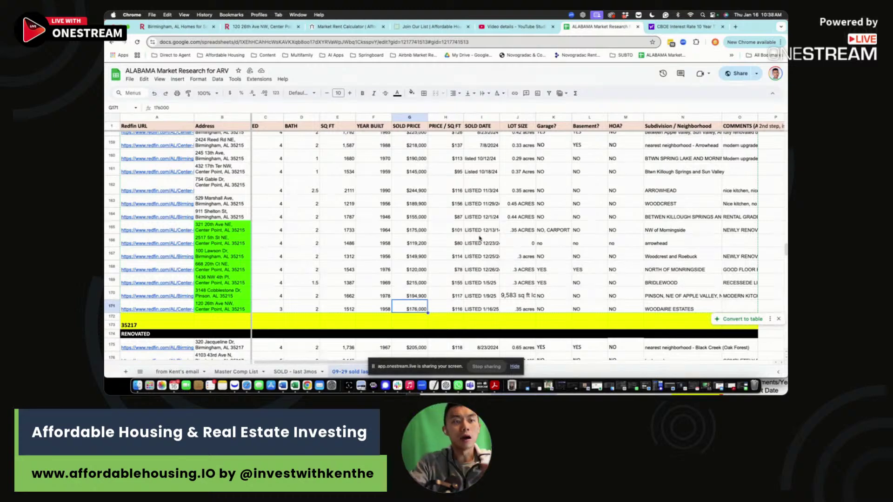
Step: Show the CBOE 10-Year Treasury yield (^TNX) quote with its 1Y chart
click(682, 26)
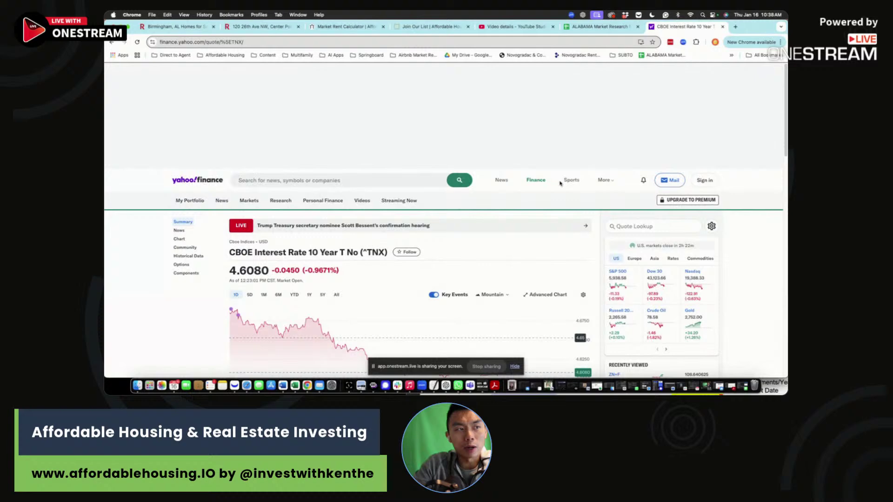
scroll(533, 217, down, 1)
click(309, 220)
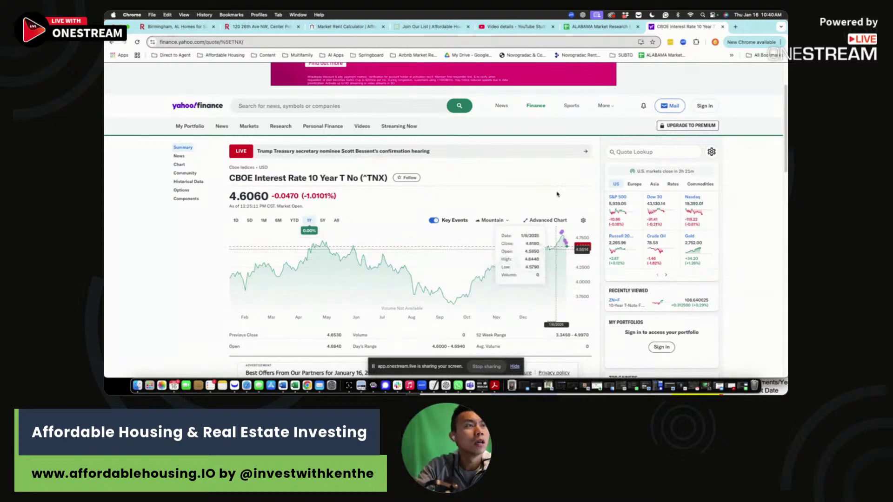
Step: Review row 171's address, beds, baths, 1512 sq ft, 1958 year built and 176000 price
click(600, 26)
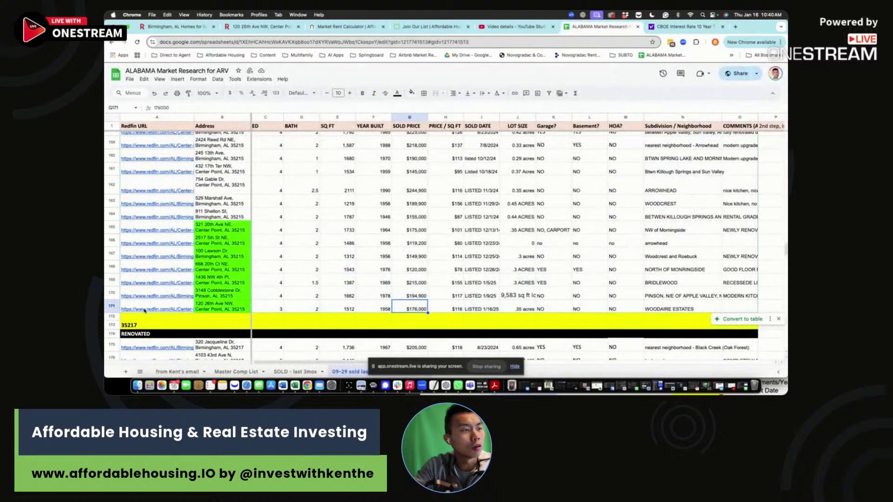
click(112, 307)
click(221, 308)
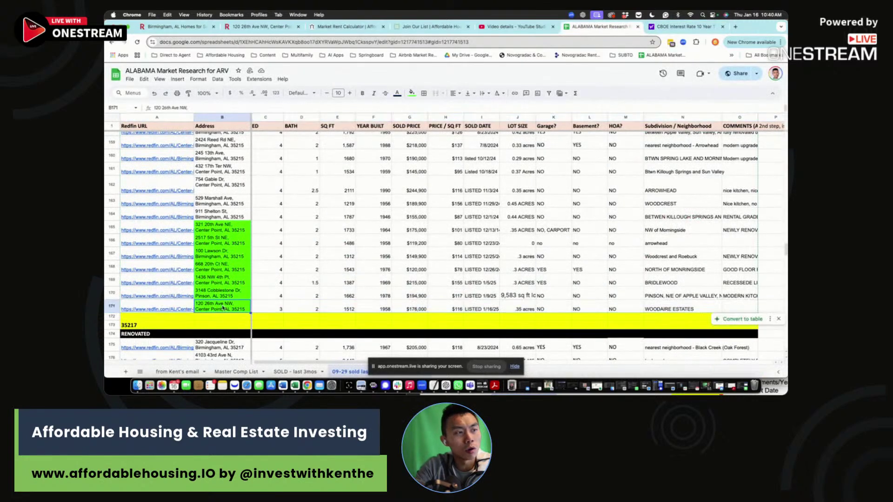
drag(265, 307, 346, 309)
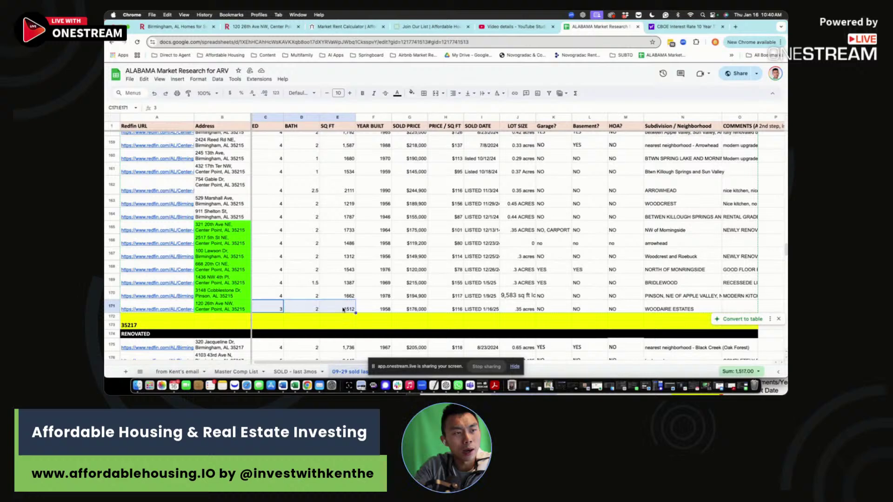
click(346, 310)
click(388, 310)
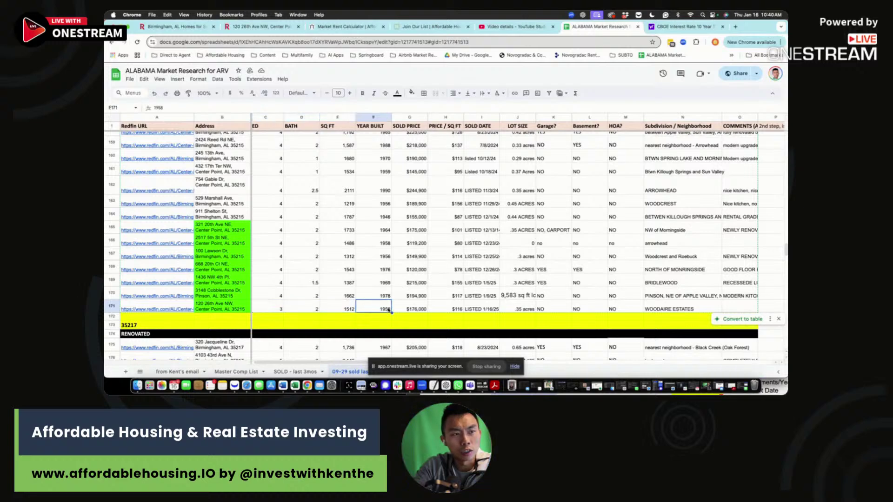
click(424, 310)
Step: Check row 171's price per sq ft, sold date, .35-acre lot, HOA and Woodaire Estates neighbourhood, then open its Redfin listing
click(431, 311)
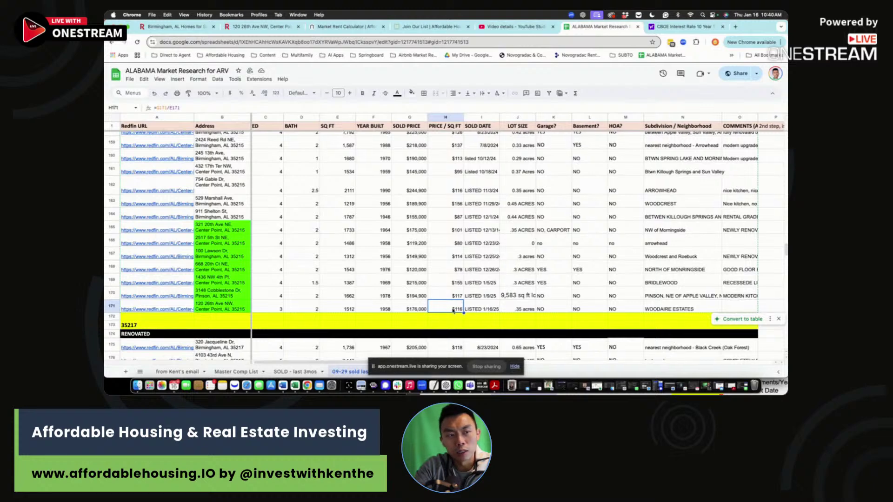
click(472, 310)
click(503, 312)
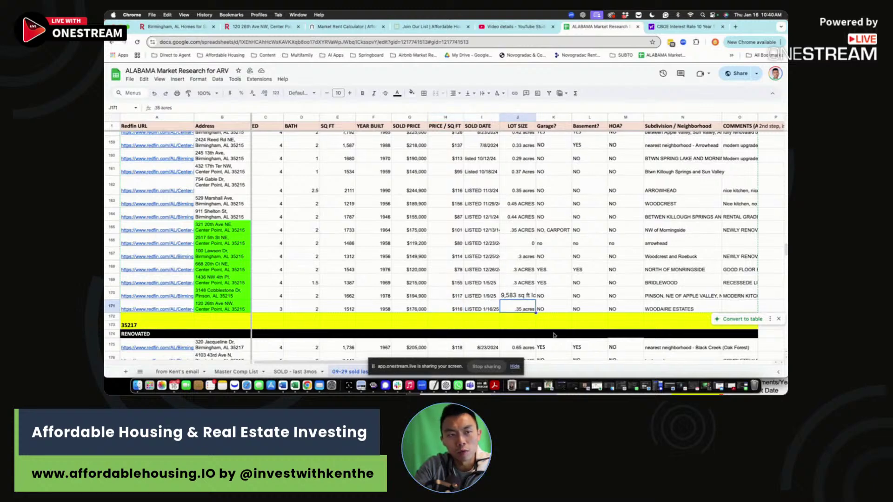
drag(555, 311, 627, 311)
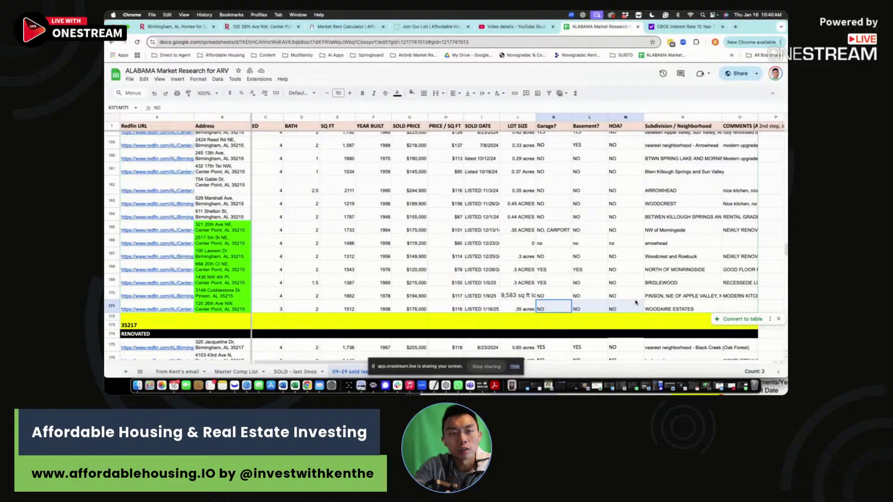
click(627, 311)
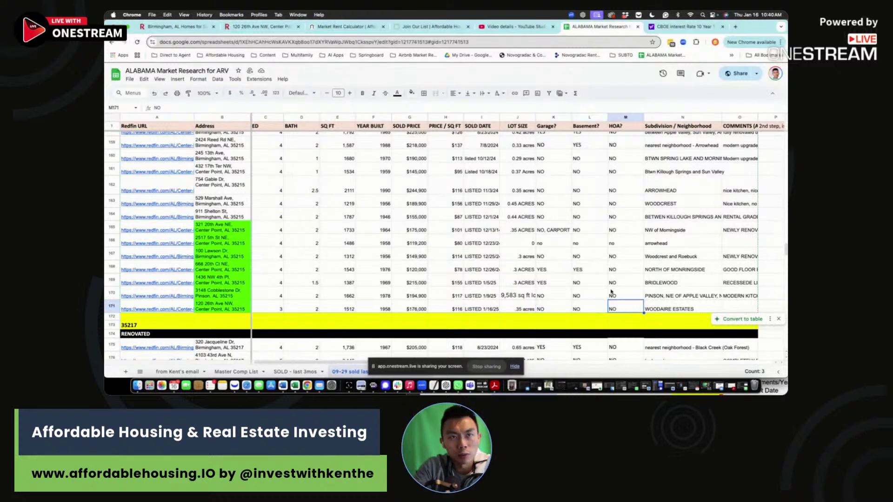
click(666, 310)
click(261, 26)
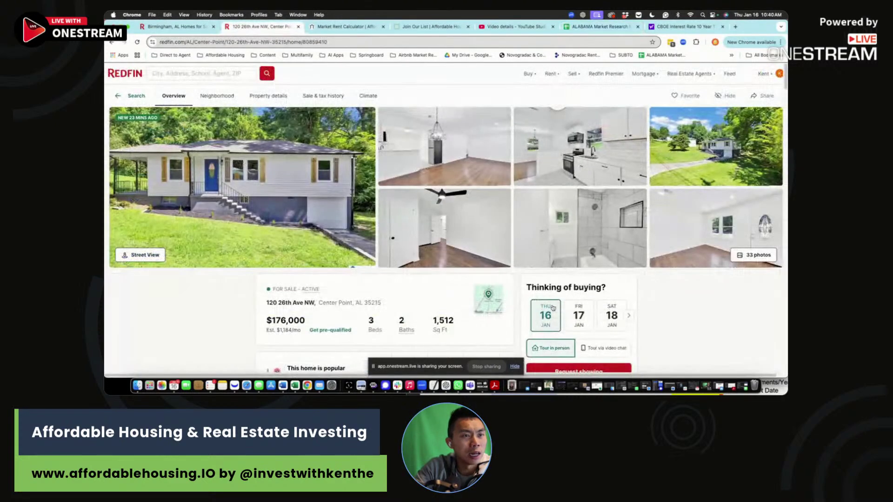
click(488, 300)
scroll(488, 226, down, 5)
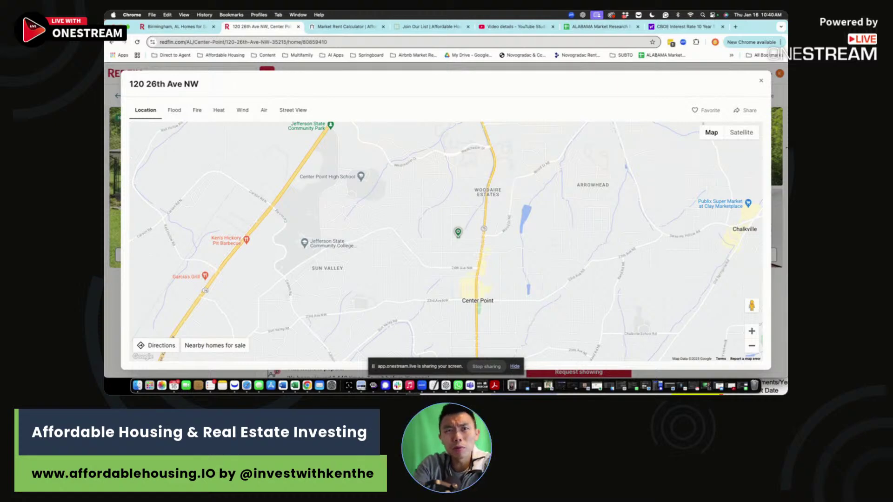
click(761, 82)
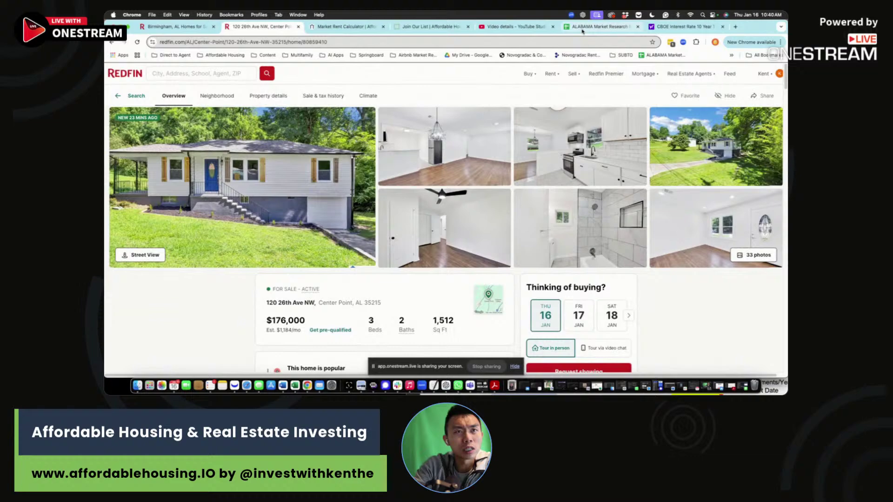
Step: Review the neighbourhood entries N164:N170 in the market research sheet
click(582, 28)
drag(682, 216, 672, 293)
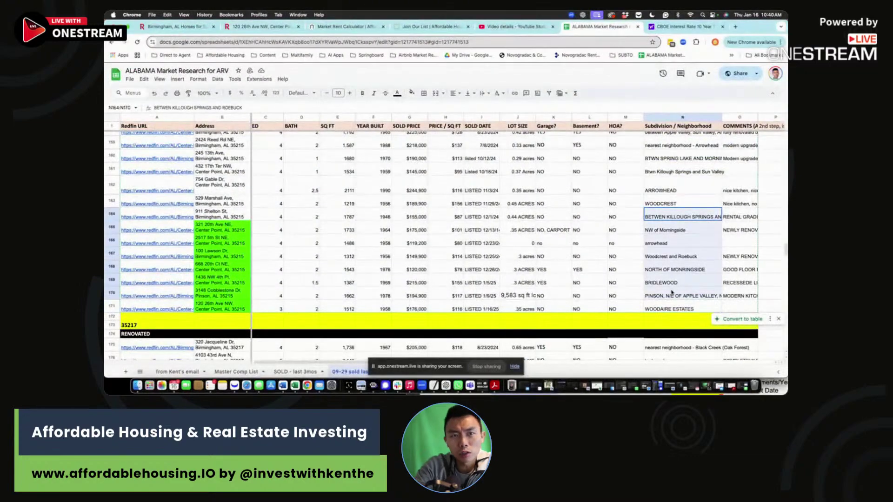
click(675, 242)
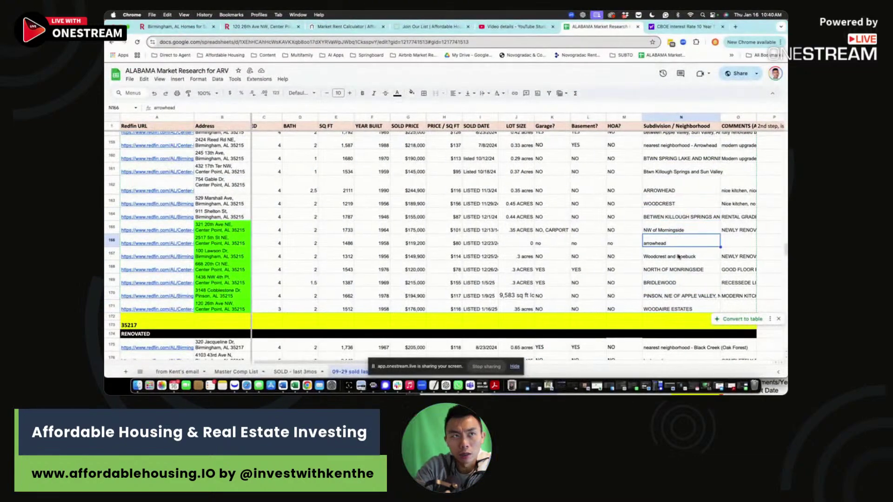
click(260, 26)
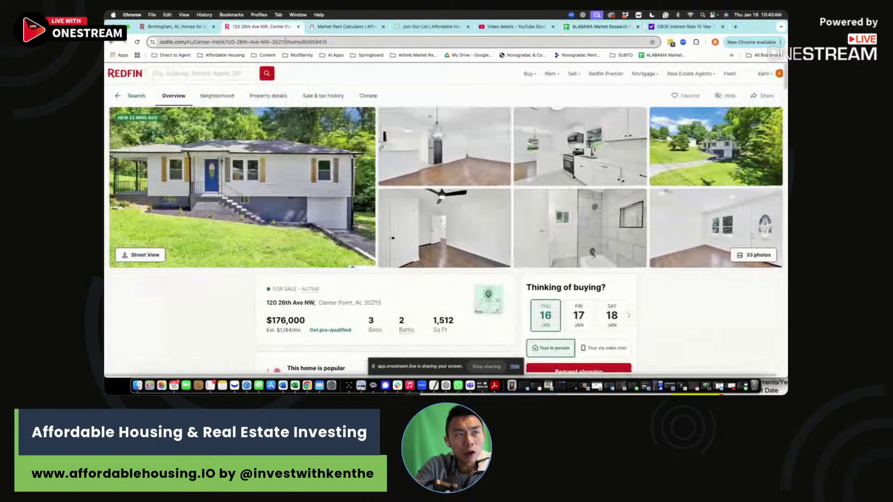
click(498, 290)
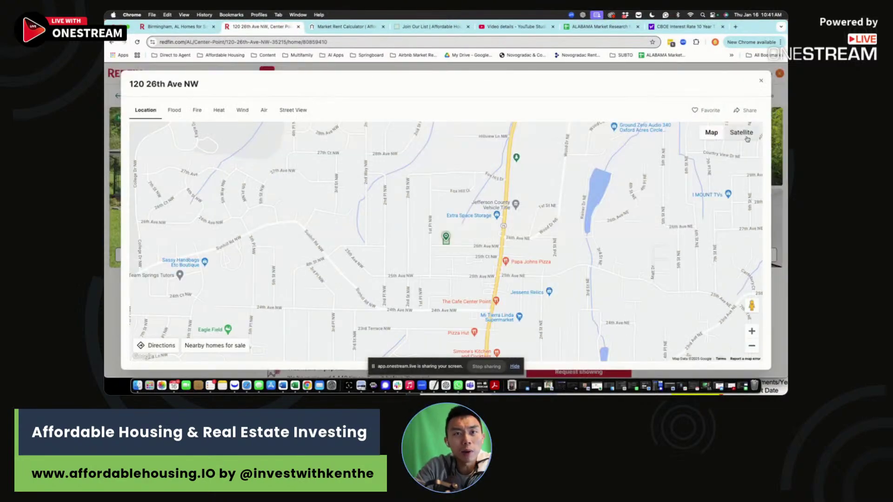
click(741, 133)
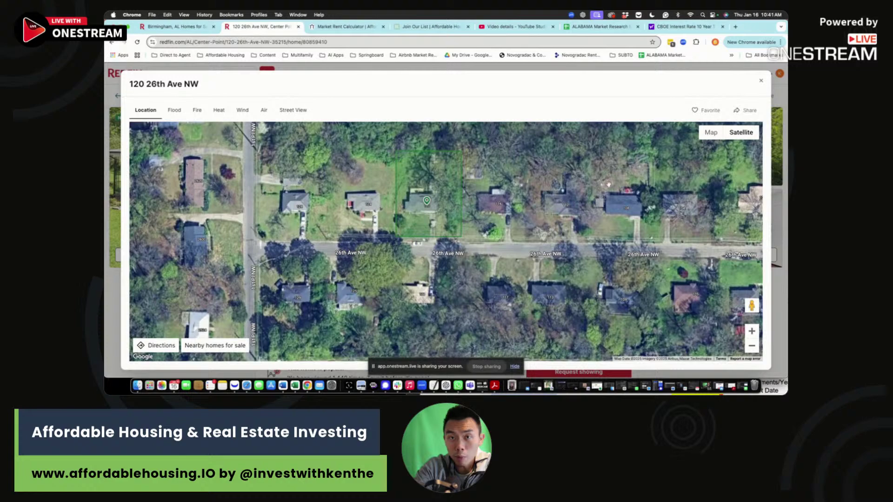
Step: Switch back to the street map, zoom out and pan around the property, then close the map
click(711, 132)
scroll(535, 237, down, 5)
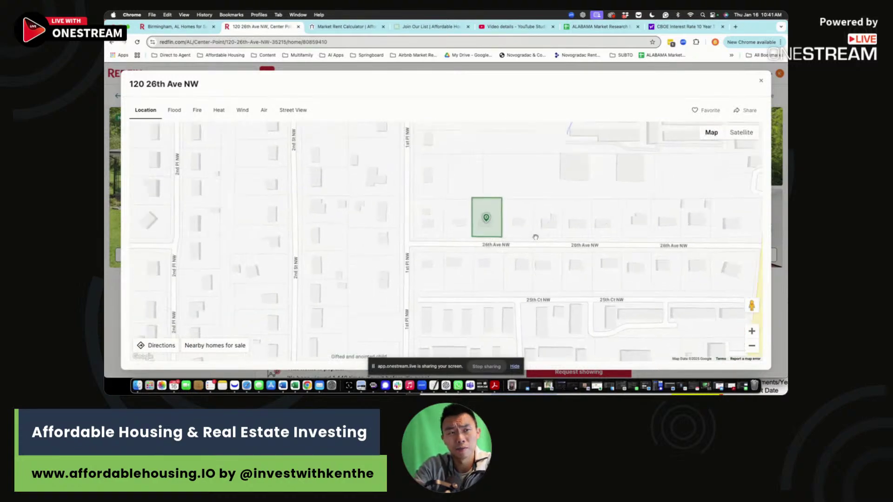
drag(628, 231, 602, 220)
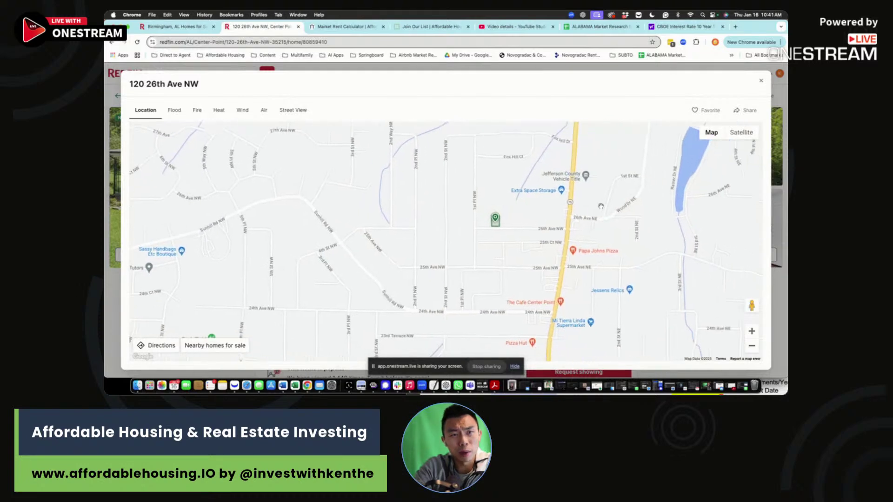
scroll(572, 226, down, 3)
scroll(617, 274, down, 3)
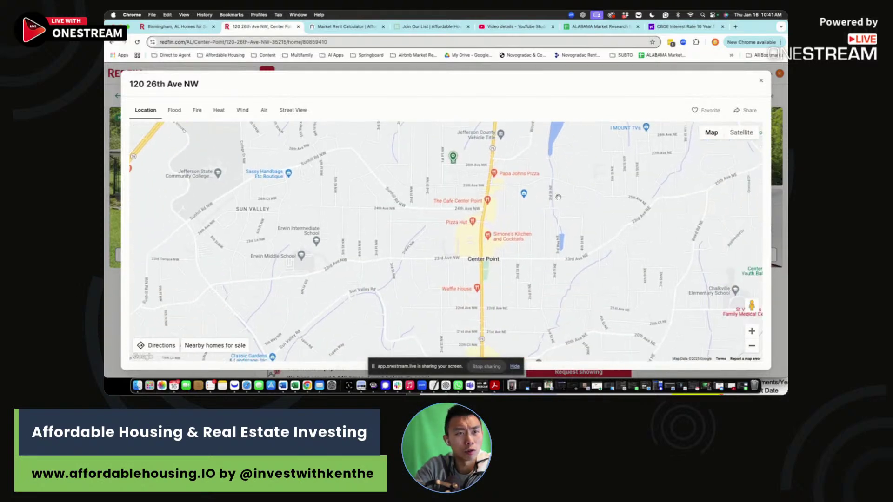
scroll(592, 251, down, 3)
scroll(595, 197, down, 3)
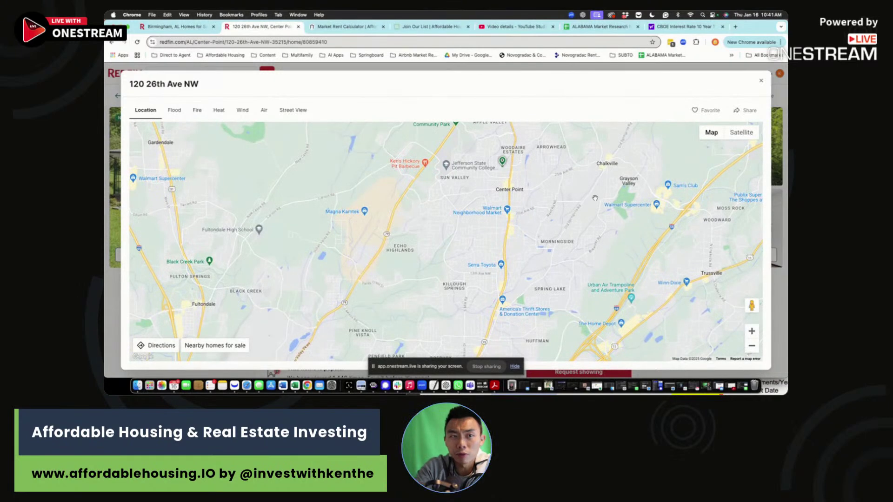
scroll(521, 205, down, 3)
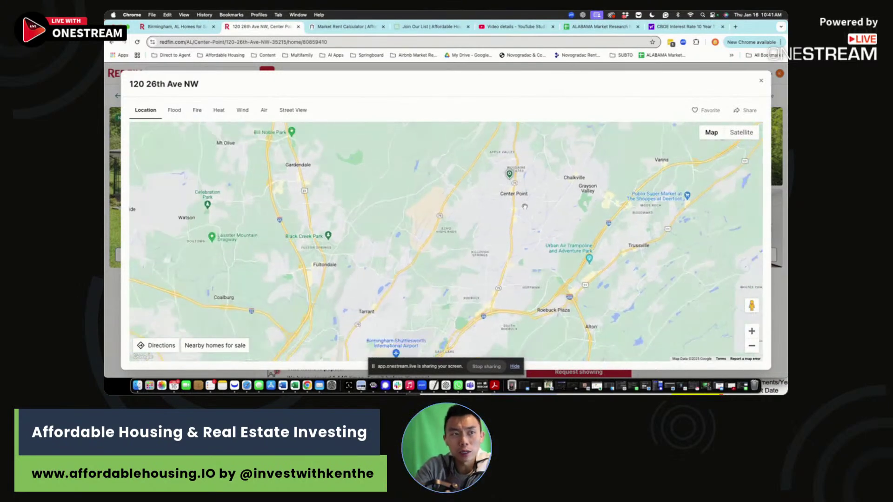
scroll(485, 217, up, 2)
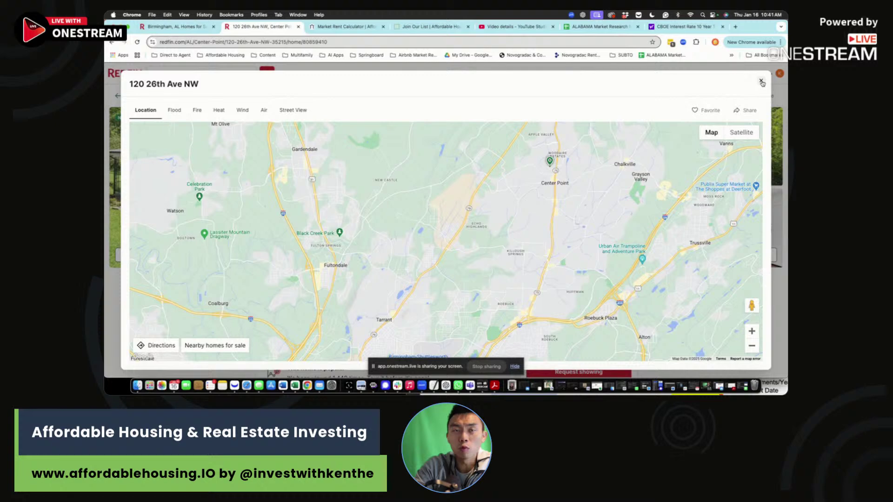
click(761, 82)
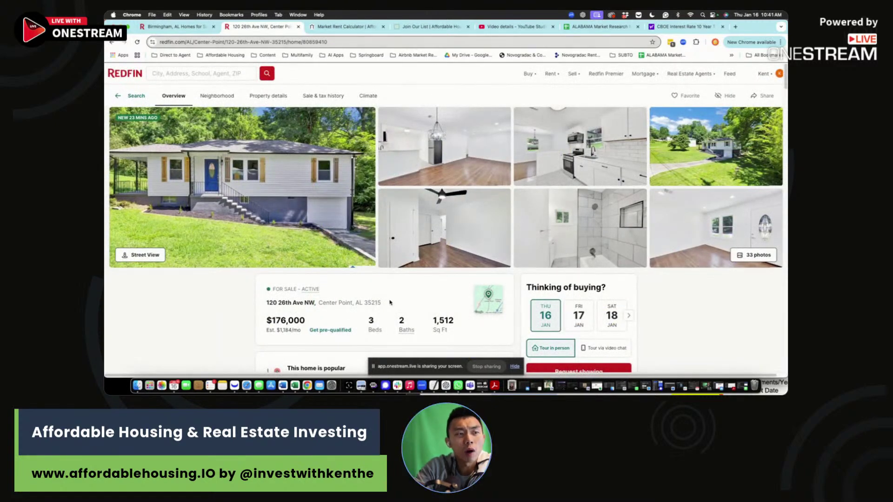
click(600, 26)
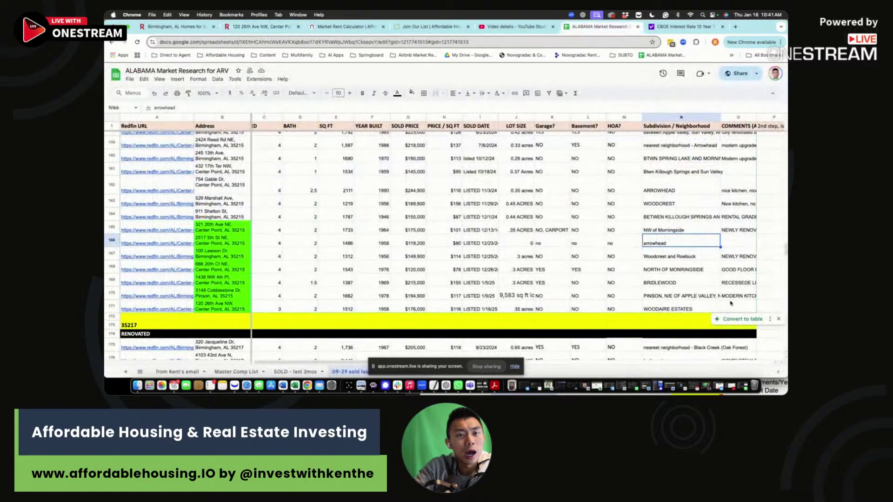
click(286, 27)
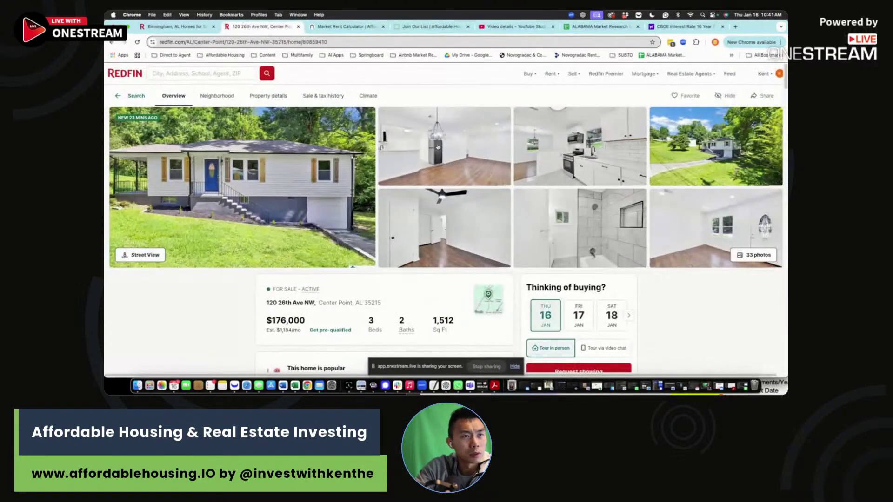
click(437, 147)
scroll(540, 286, down, 10)
scroll(548, 289, down, 10)
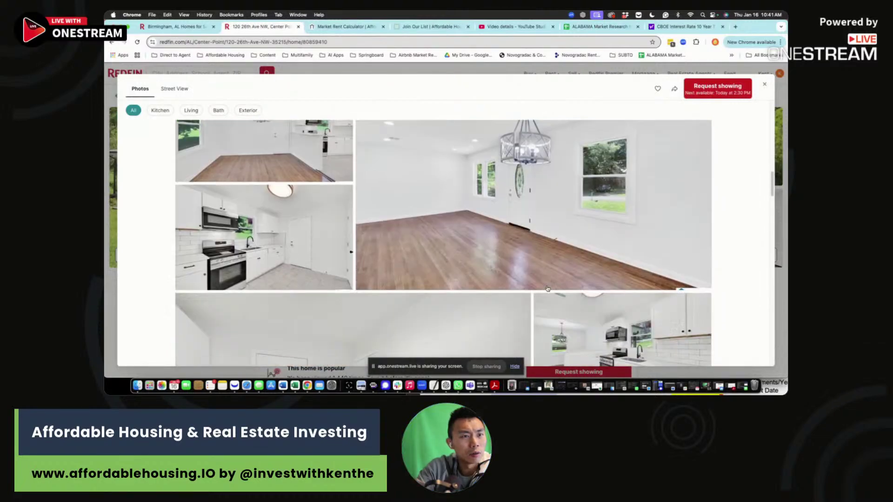
scroll(547, 289, down, 2)
scroll(547, 289, down, 10)
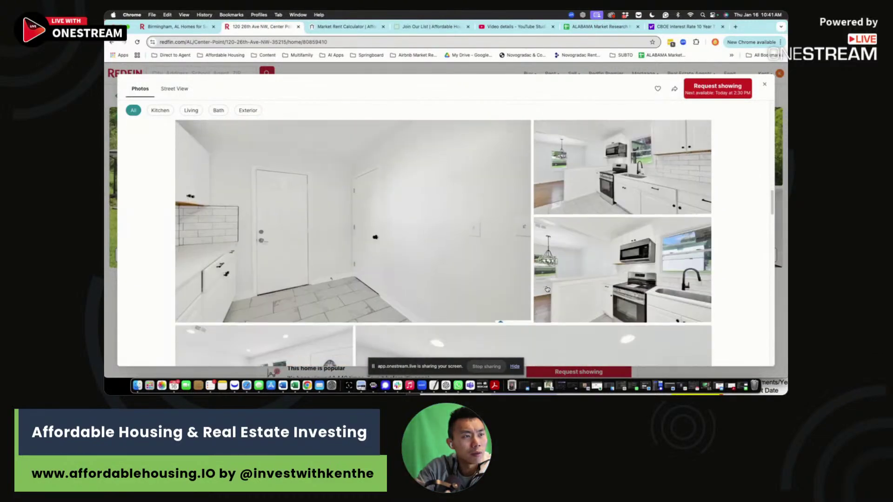
scroll(547, 290, down, 8)
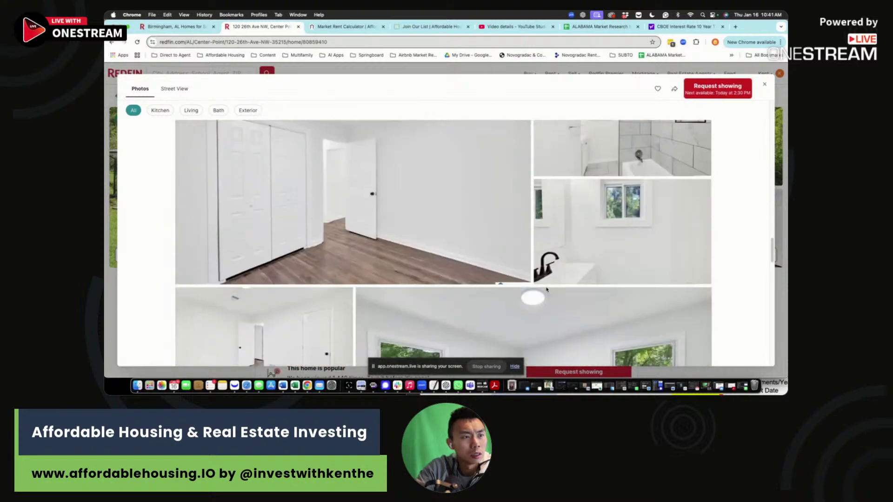
scroll(547, 290, down, 10)
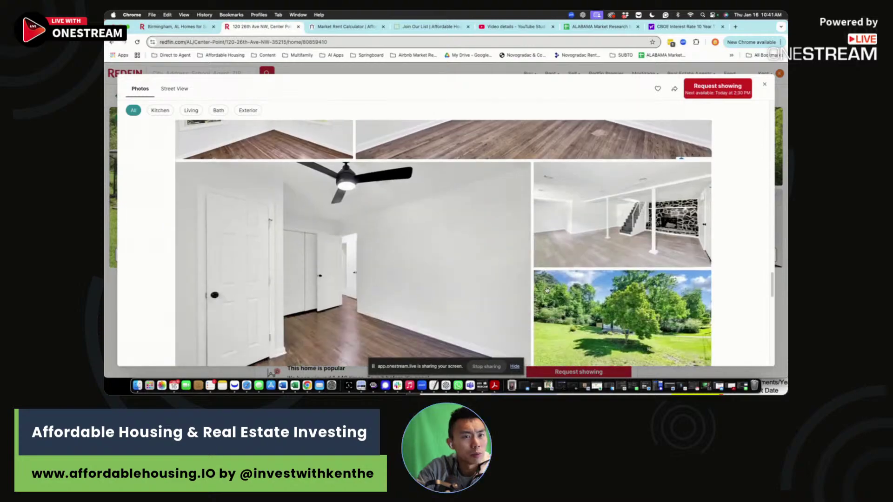
scroll(547, 289, down, 6)
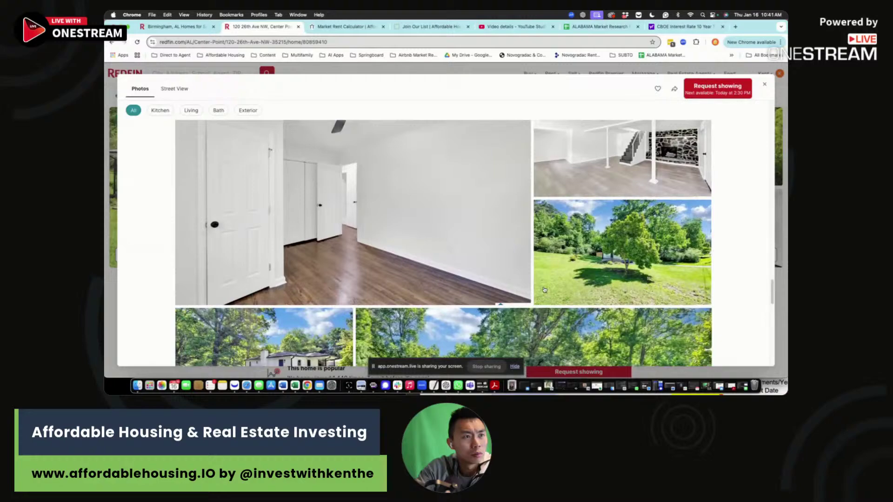
Step: Enter the O171 comment 'above avg kitchen and bathrooms, modernized with recess lighting, no painting or floor…'
click(593, 27)
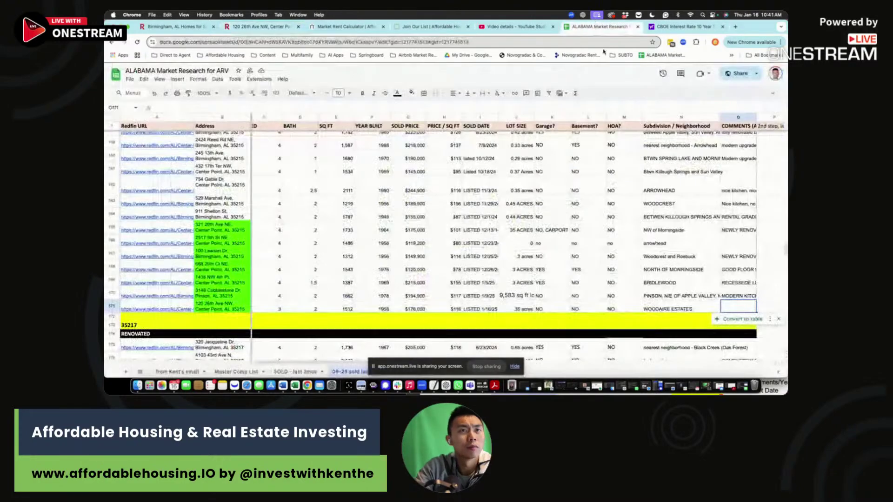
text(abo)
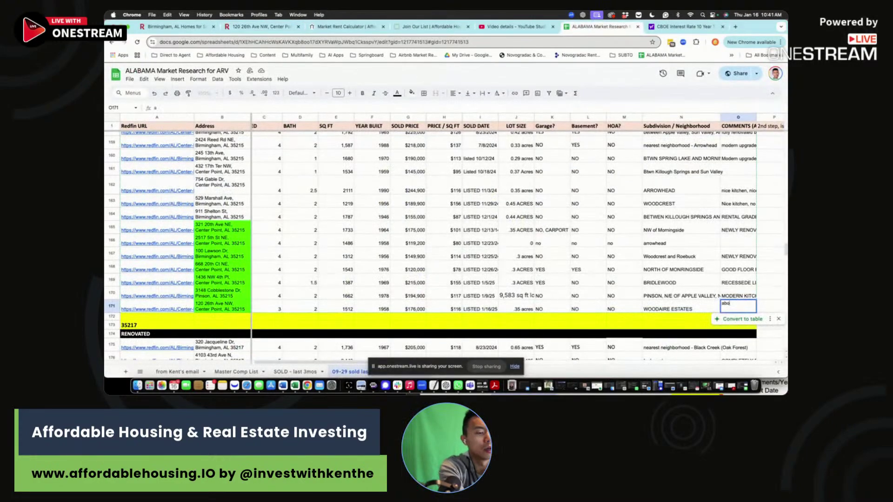
text(ve avg kitchen and)
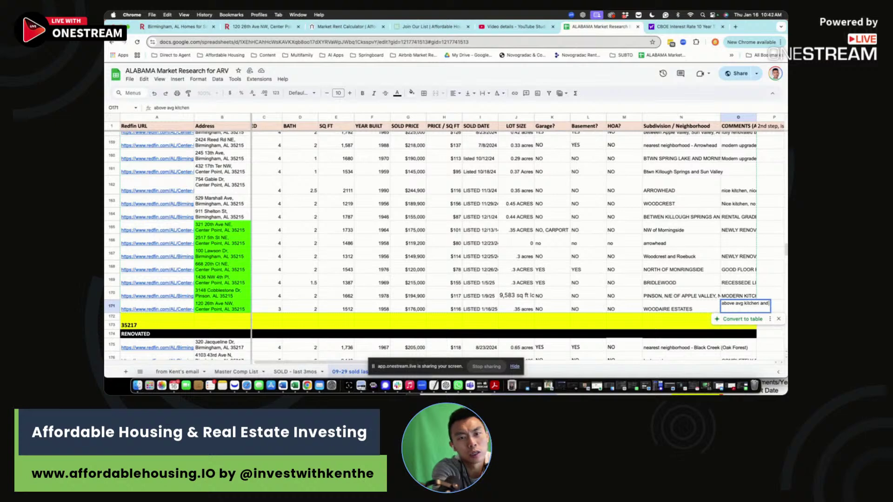
text( bathrooms, modernized with recess lighting, no pa)
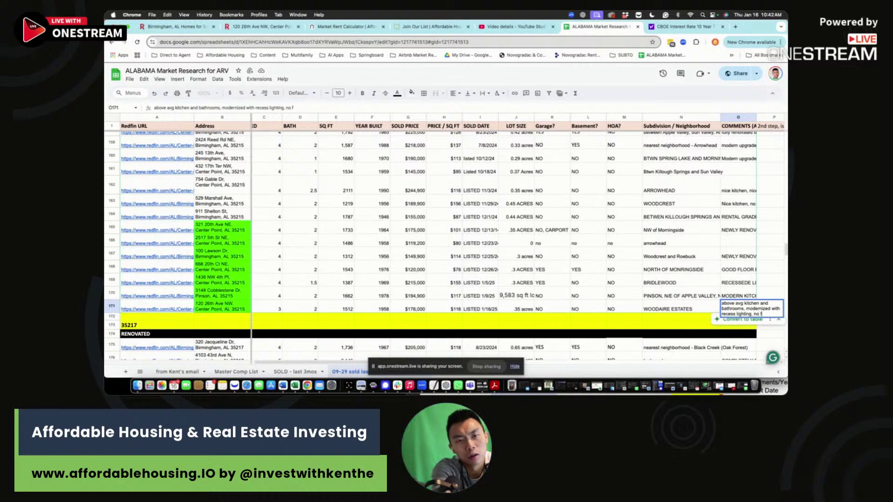
text(inting or floor work needed)
key(Return)
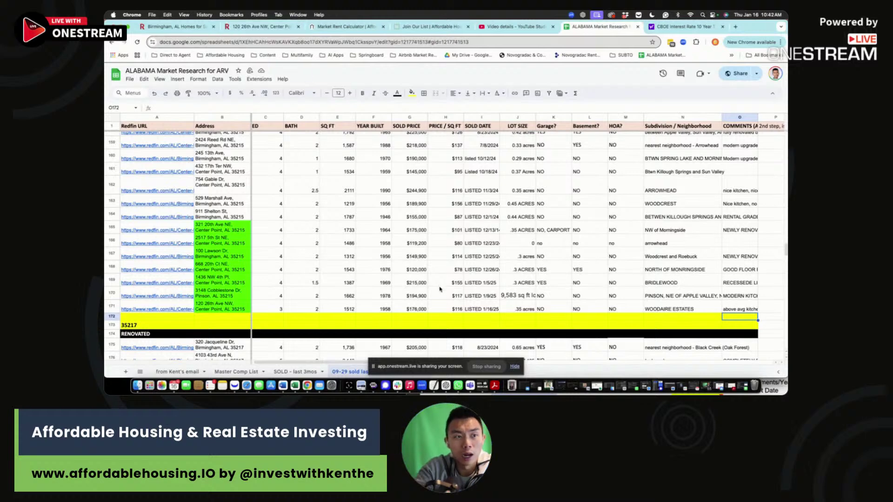
Step: Review the comp's price per square foot and bedroom count, then bring Excel forward
click(452, 309)
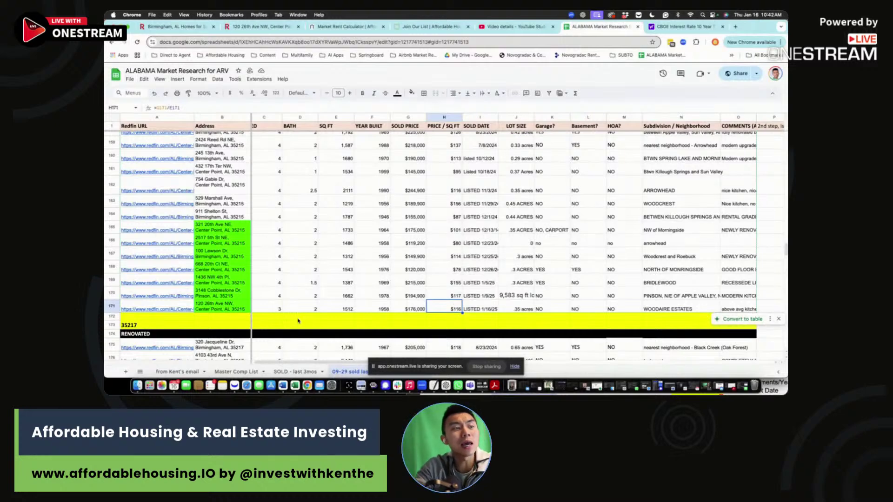
click(272, 309)
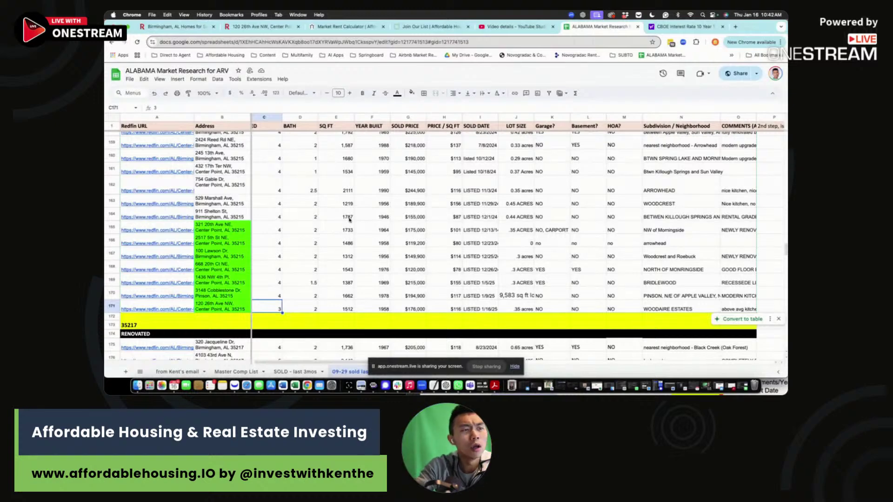
click(294, 385)
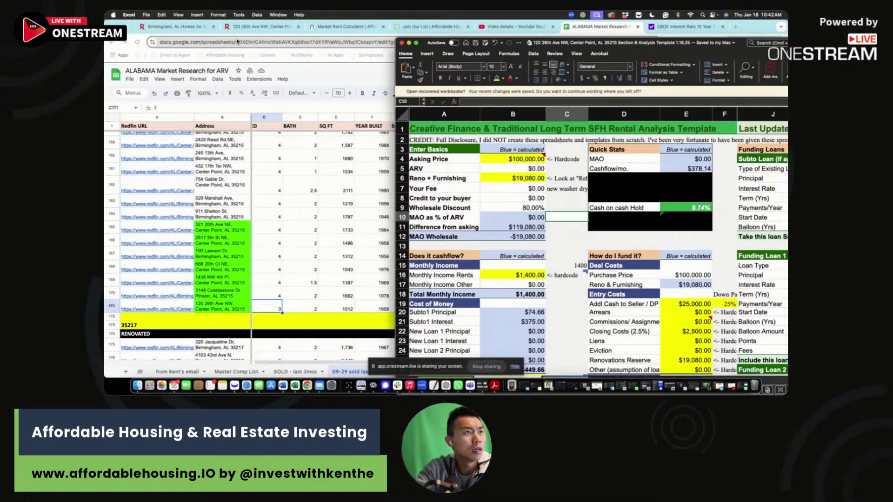
Step: Set the Asking Price in B4 to 176000
click(254, 27)
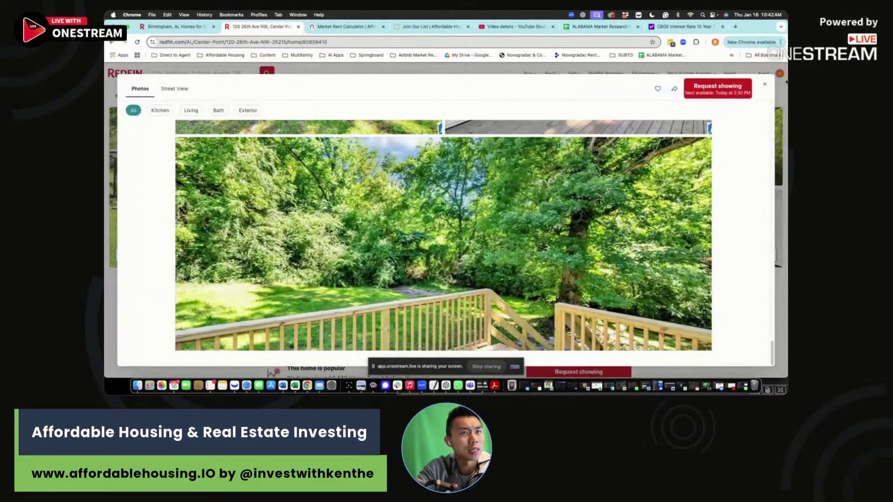
click(785, 81)
key(super+Tab)
click(521, 160)
text(176000)
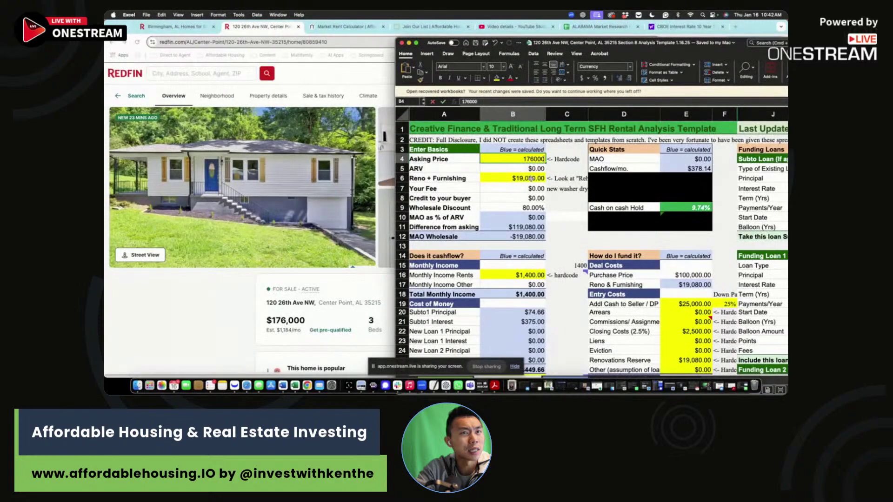
click(522, 178)
Step: Point Reno + Furnishing at 'Rehab Calculator'!I224 ($6,360) and enlarge the Excel window
click(522, 102)
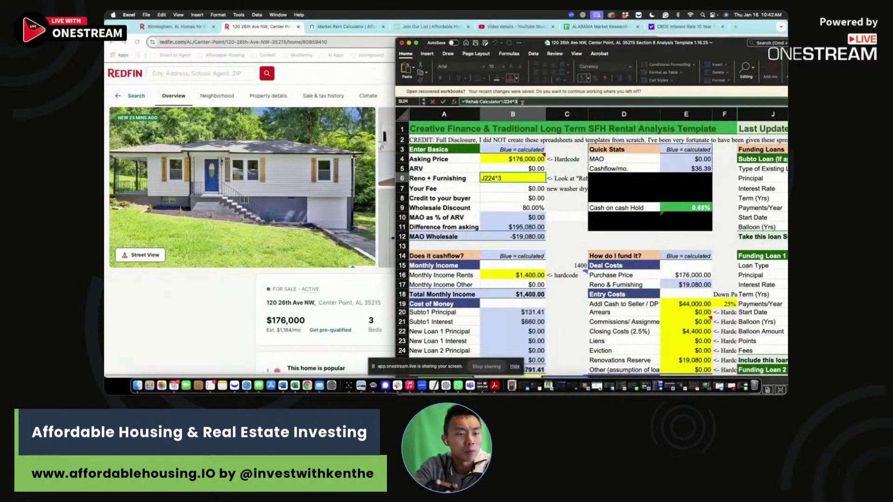
text(1)
key(Tab)
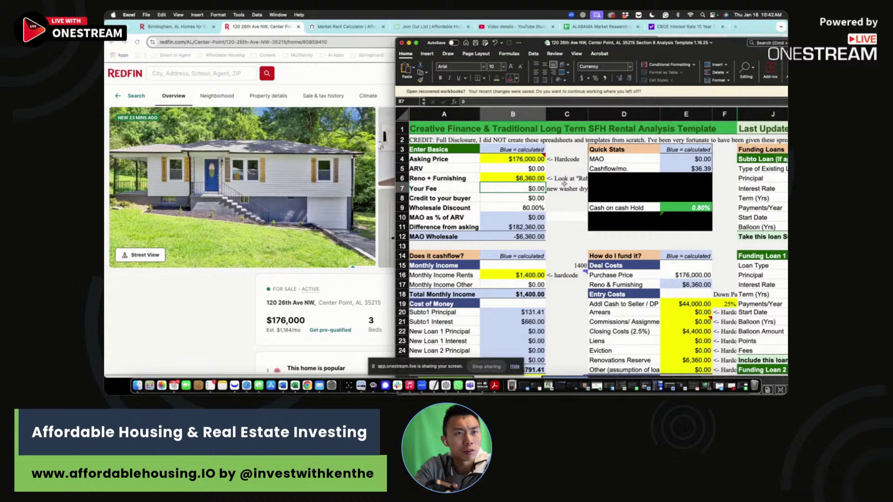
drag(397, 39, 268, 21)
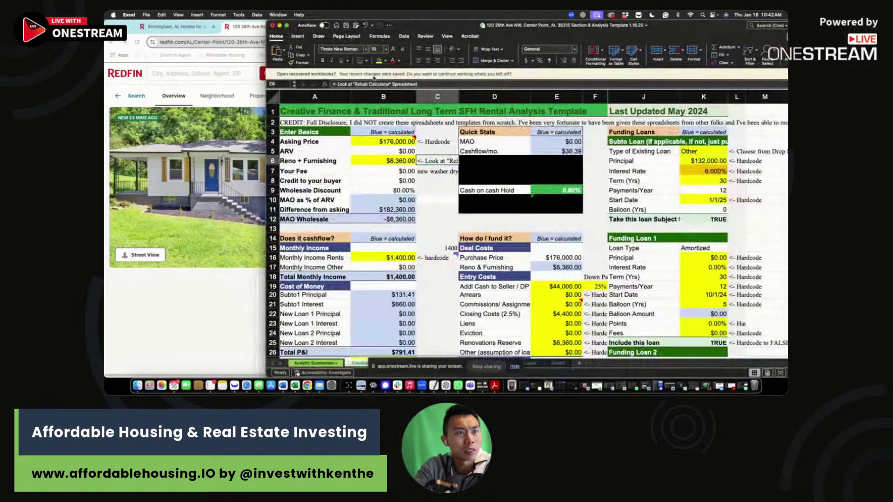
click(517, 367)
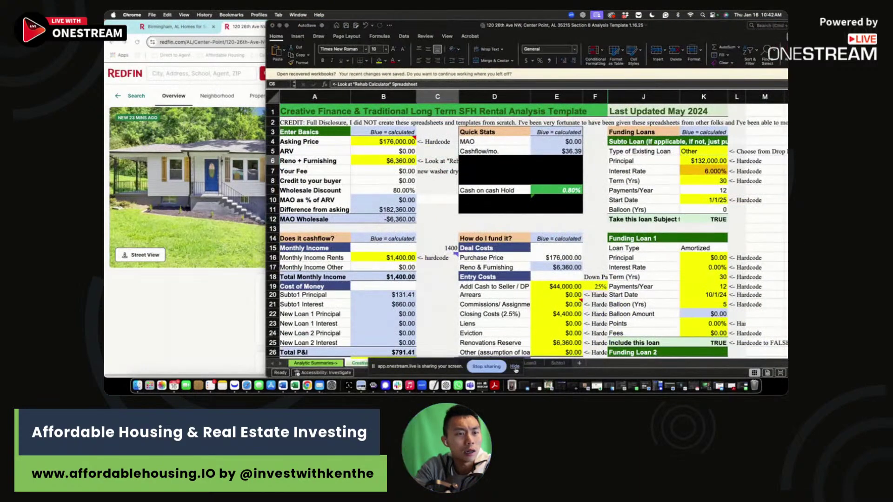
click(515, 367)
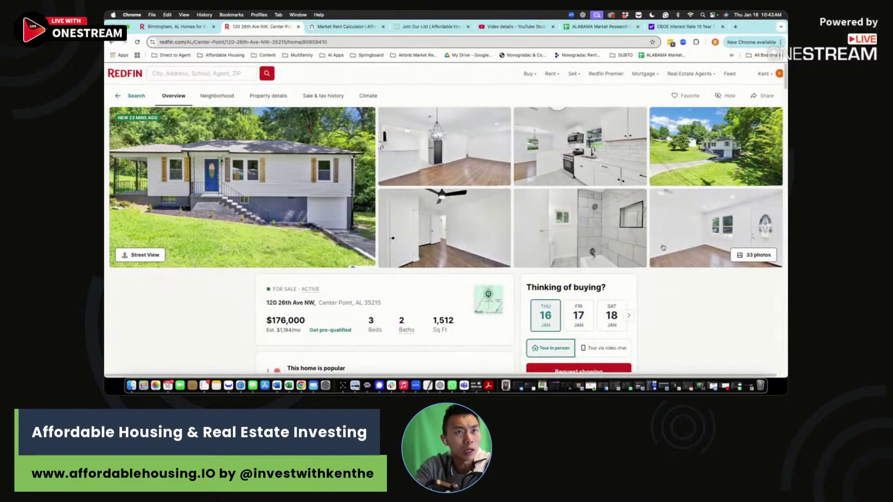
key(super+Tab)
Step: On the Rehab Calculator sheet, change the luxury vinyl plank flooring quantity in G90 from 300 to 0
click(435, 362)
scroll(503, 209, up, 10)
scroll(502, 209, down, 3)
scroll(502, 208, up, 15)
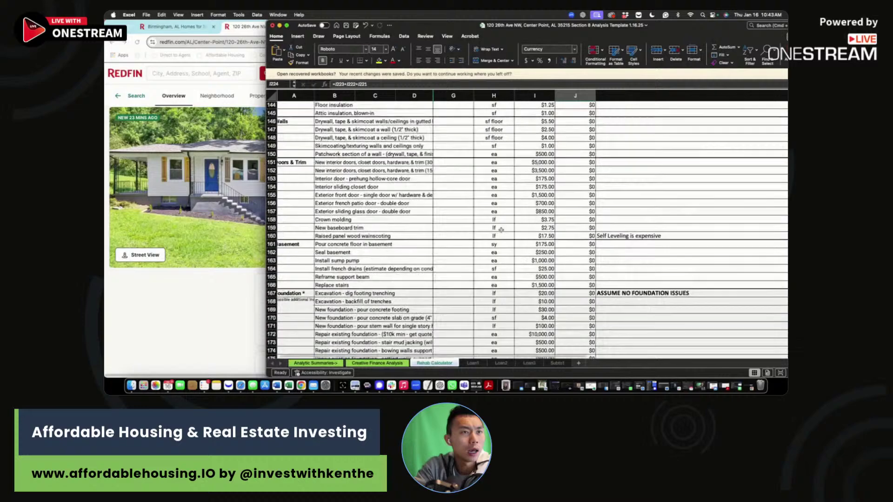
drag(465, 268, 570, 268)
scroll(486, 237, up, 8)
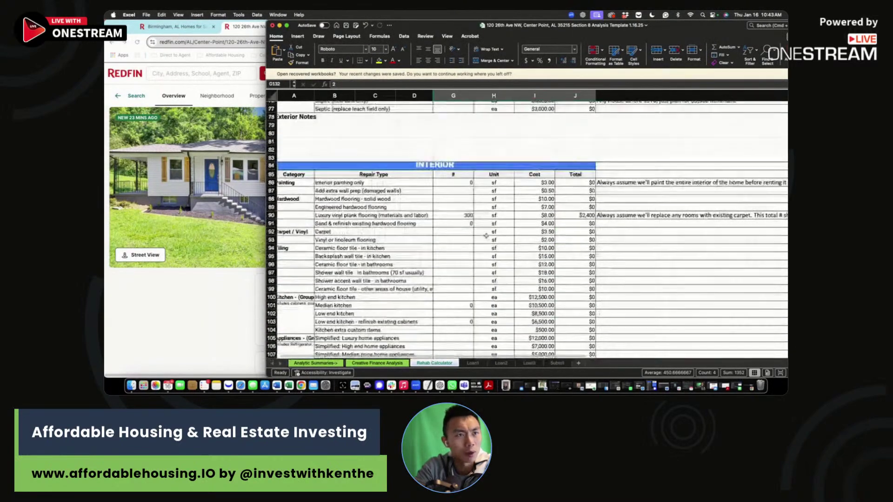
click(463, 215)
text(0)
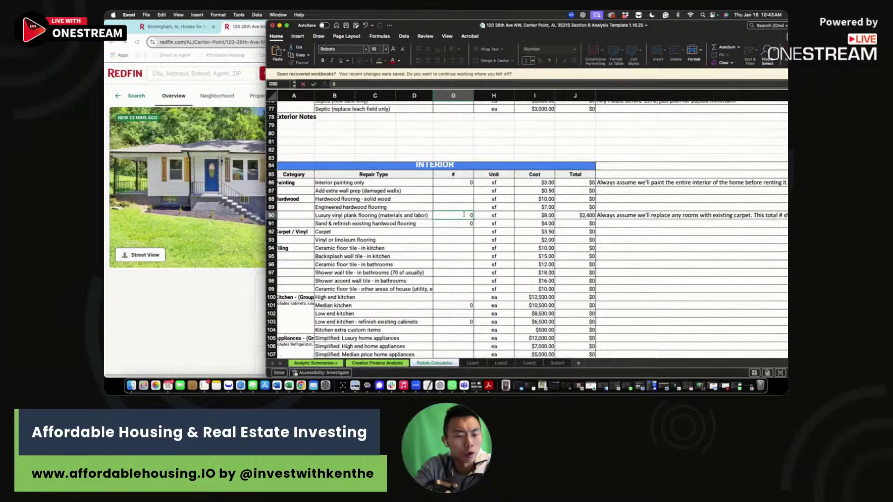
click(466, 183)
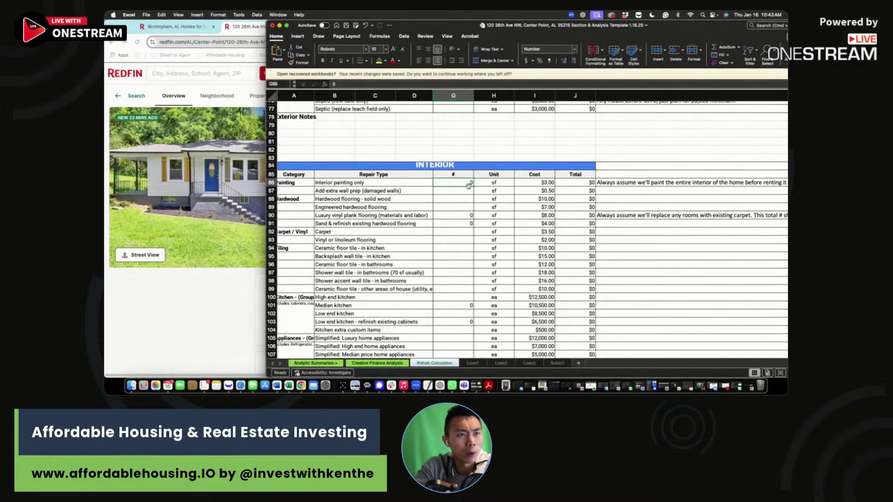
Step: Confirm on Creative Finance Analysis that Reno + Furnishing now reads $3,480
scroll(466, 186, up, 3)
scroll(465, 188, up, 7)
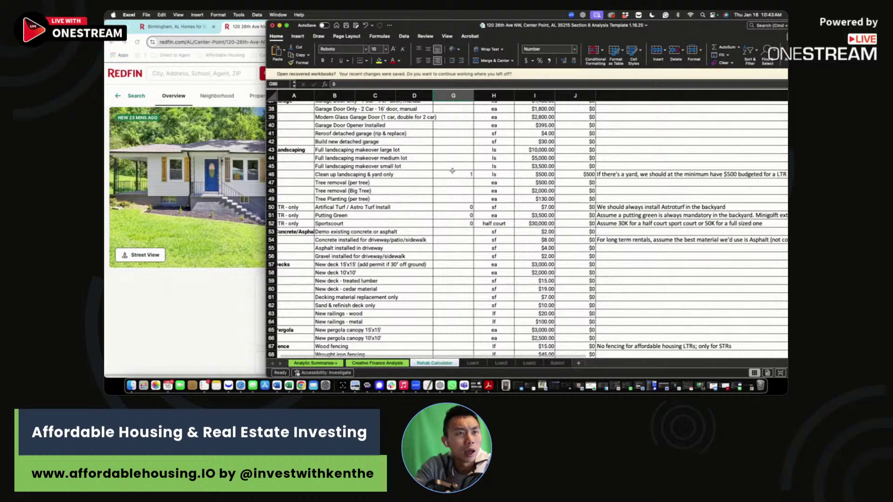
drag(453, 174, 579, 174)
scroll(581, 174, up, 3)
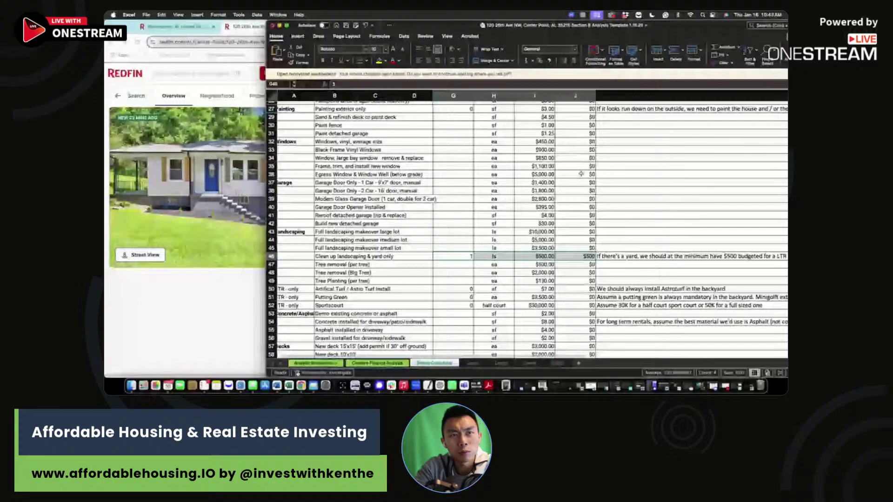
scroll(581, 174, up, 8)
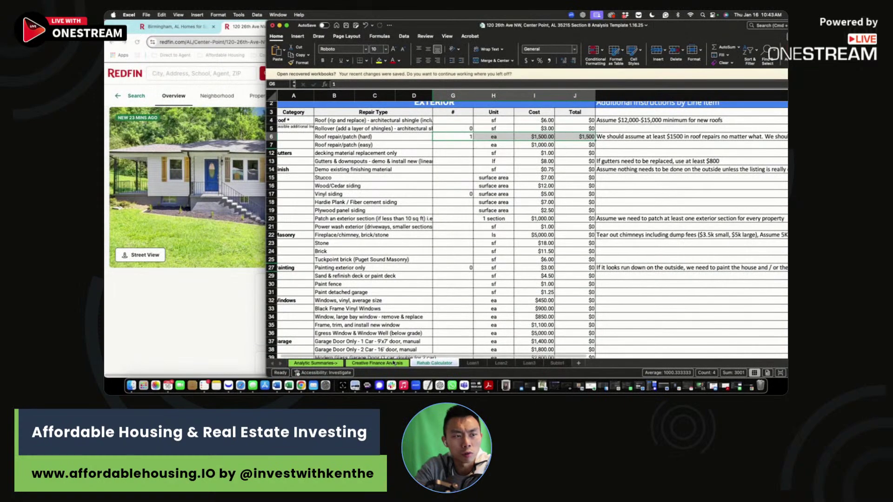
click(396, 364)
scroll(374, 158, down, 2)
scroll(374, 158, up, 2)
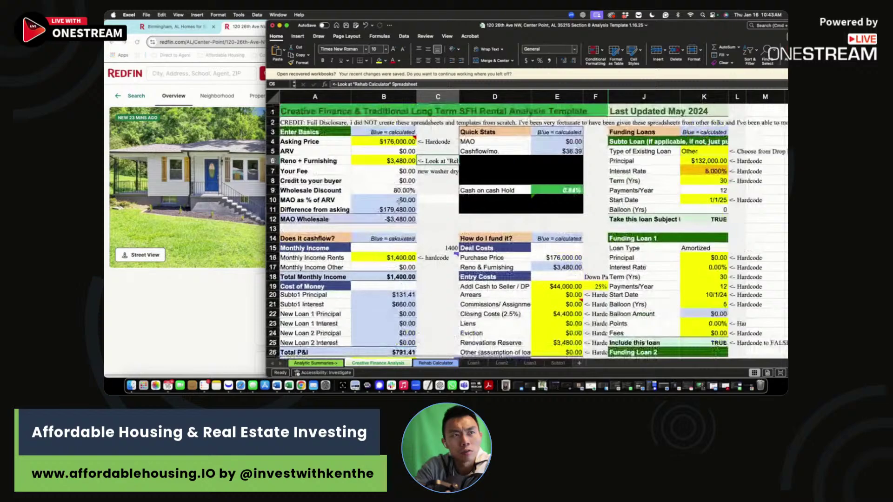
click(374, 157)
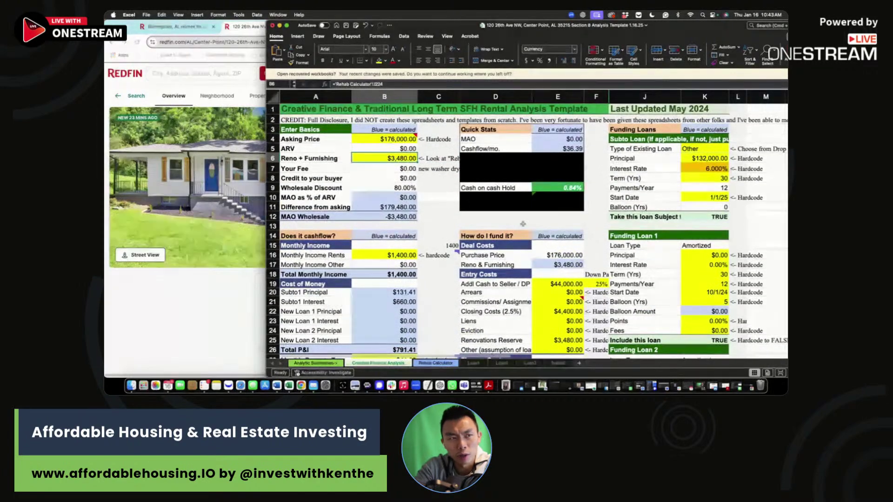
Step: Bring up 3-bed rent estimates: $1,540 county, $1,172 city, $1,145 ZIP, $1,091 within 0.57 miles
scroll(523, 224, down, 5)
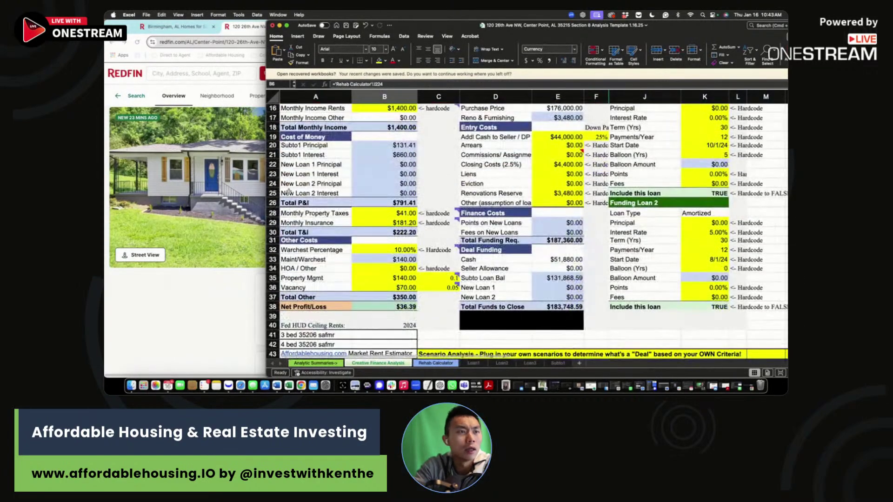
click(245, 28)
scroll(320, 311, down, 5)
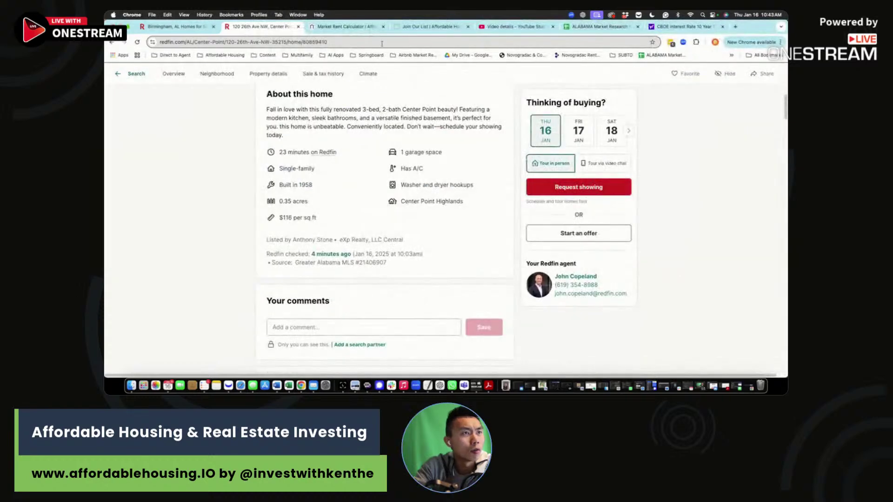
click(348, 31)
scroll(270, 132, up, 3)
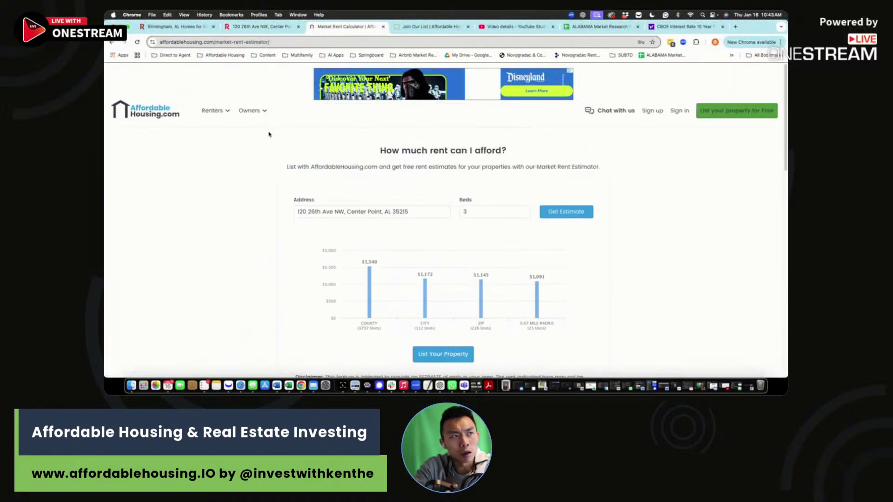
mouse_move(261, 111)
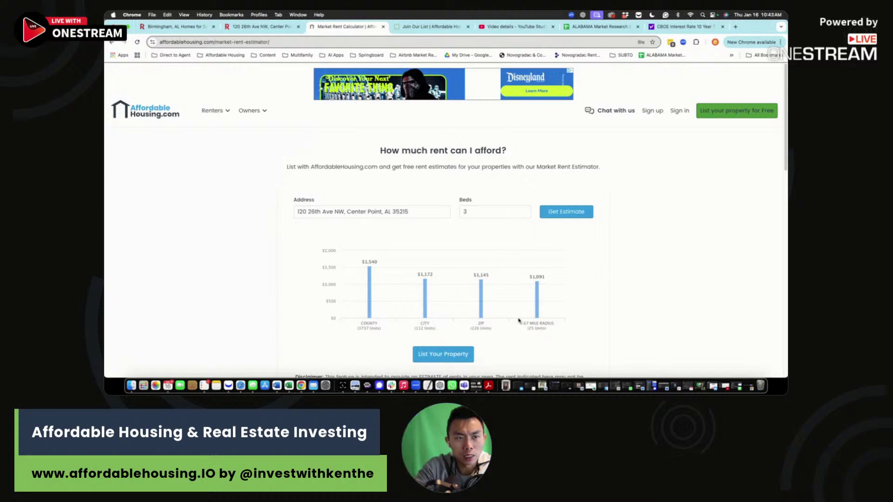
Step: Change the monthly rent in the workbook to $1,091, turning net profit negative
key(super+Tab)
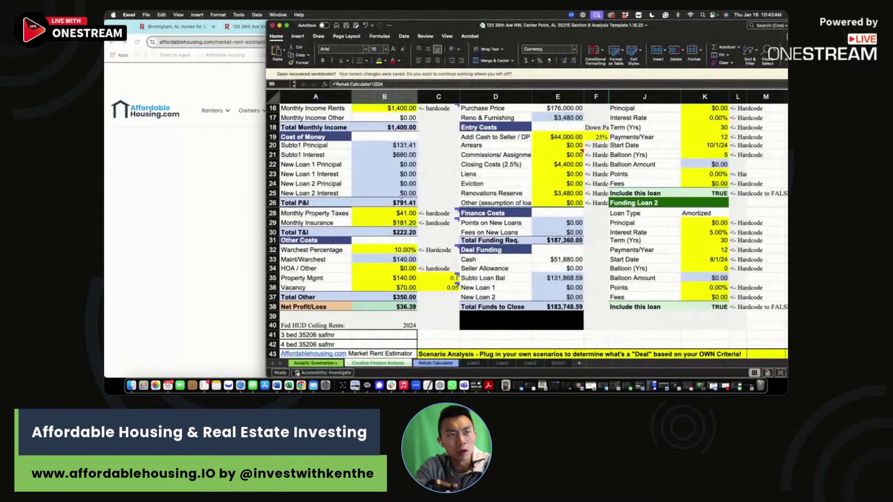
scroll(400, 203, up, 3)
click(399, 143)
text(1,091)
key(Return)
click(438, 191)
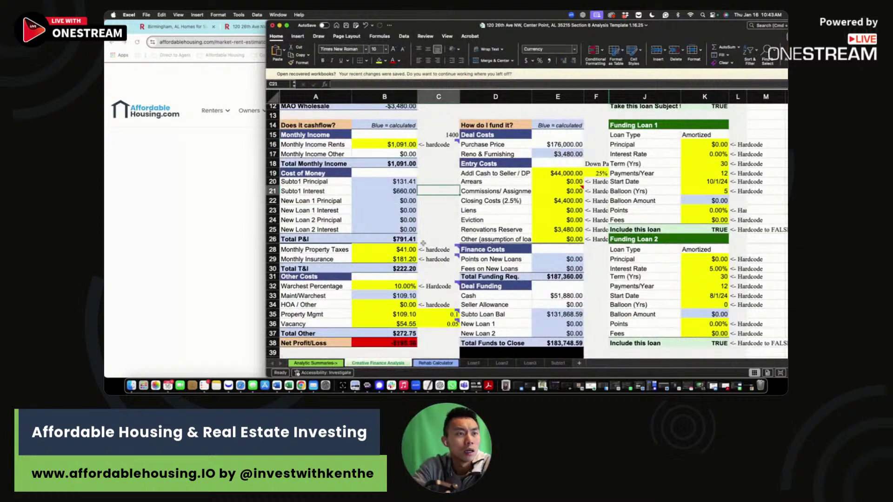
Step: Return to the Redfin listing's property details in Chrome
key(super+Tab)
scroll(408, 247, down, 5)
scroll(409, 246, down, 10)
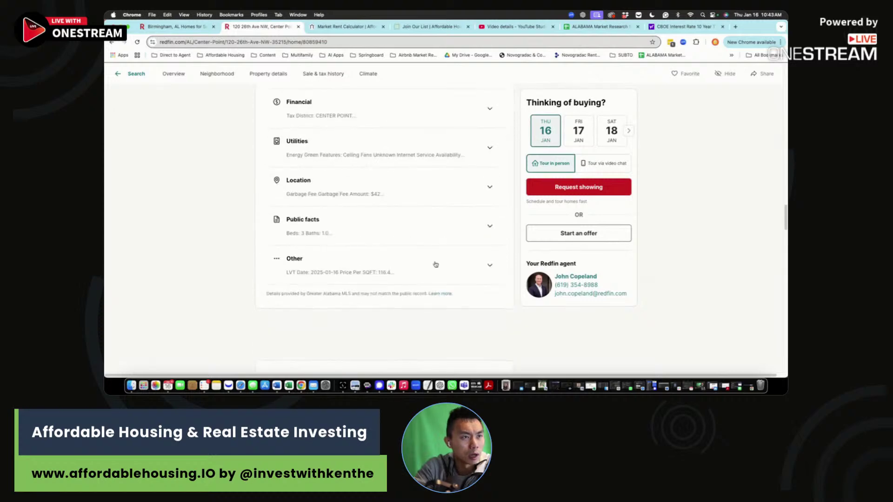
Step: Scroll to Redfin's payment calculator showing $101 property taxes and $136 insurance
scroll(436, 264, down, 4)
scroll(436, 265, down, 12)
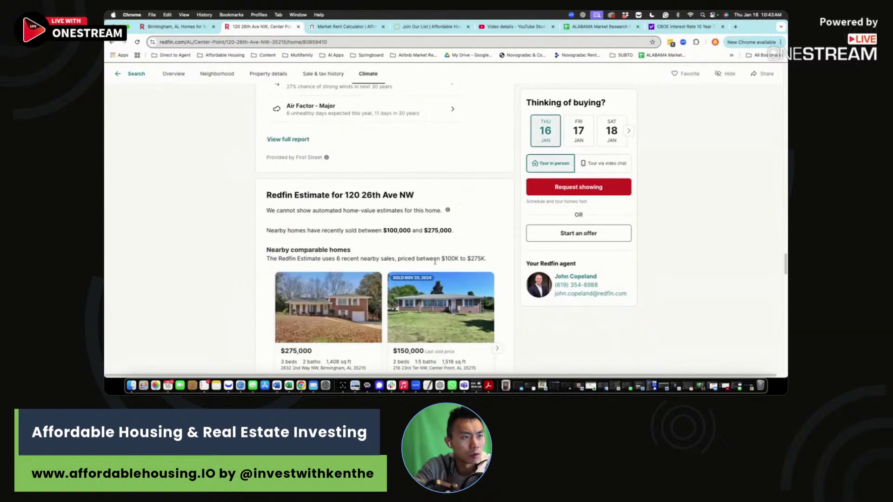
scroll(436, 264, up, 15)
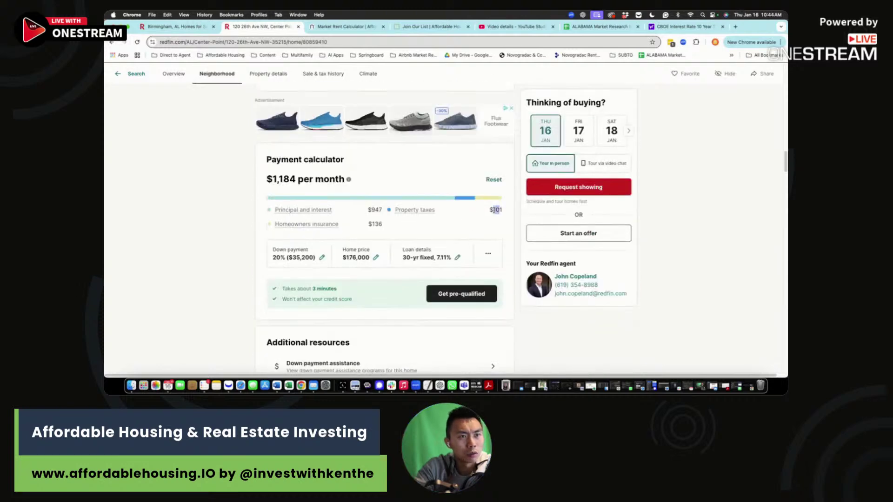
Step: Enter $101 monthly property taxes and narrow Excel to sit beside Chrome
click(289, 385)
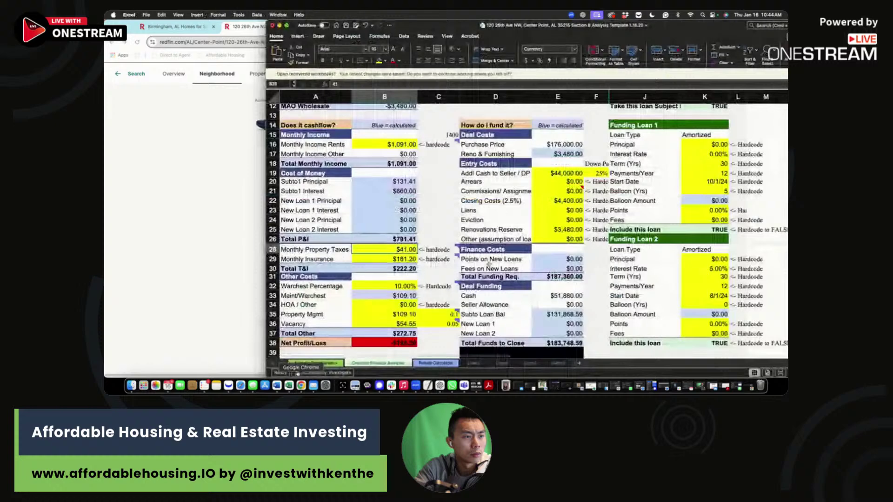
text(101)
key(Return)
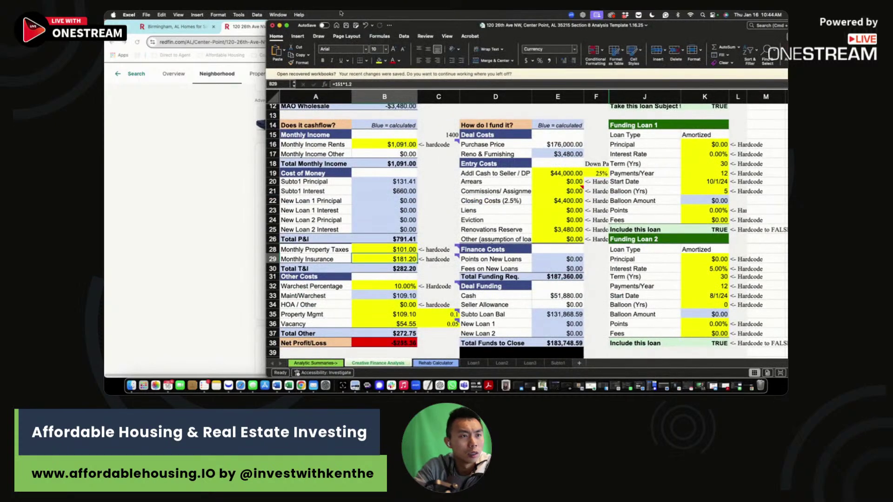
drag(264, 21, 431, 21)
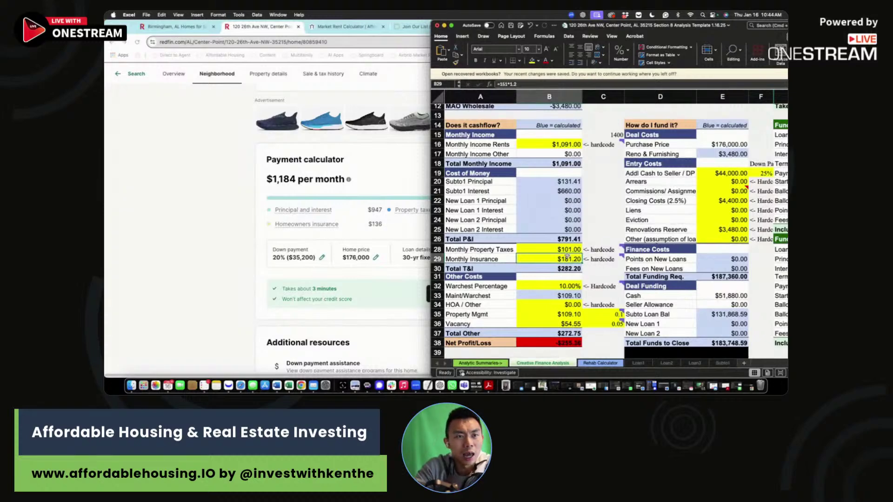
Step: Set monthly insurance to =136*1.2, giving $163.20
click(525, 84)
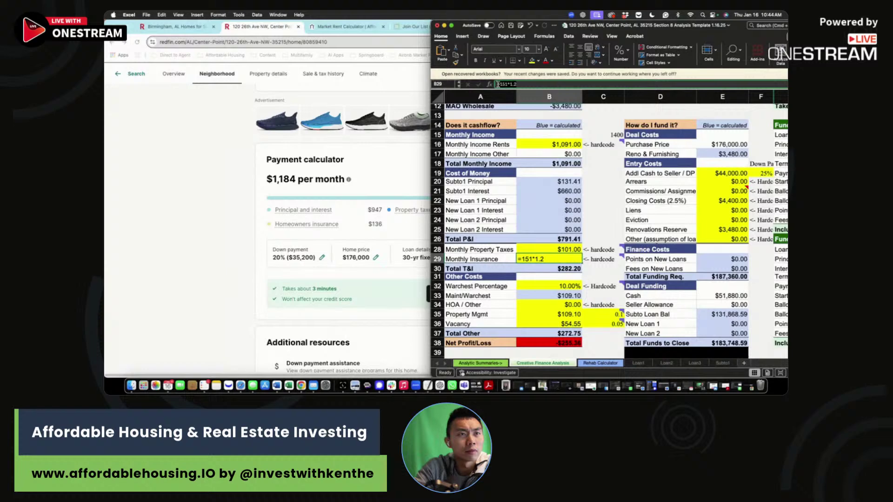
text(136)
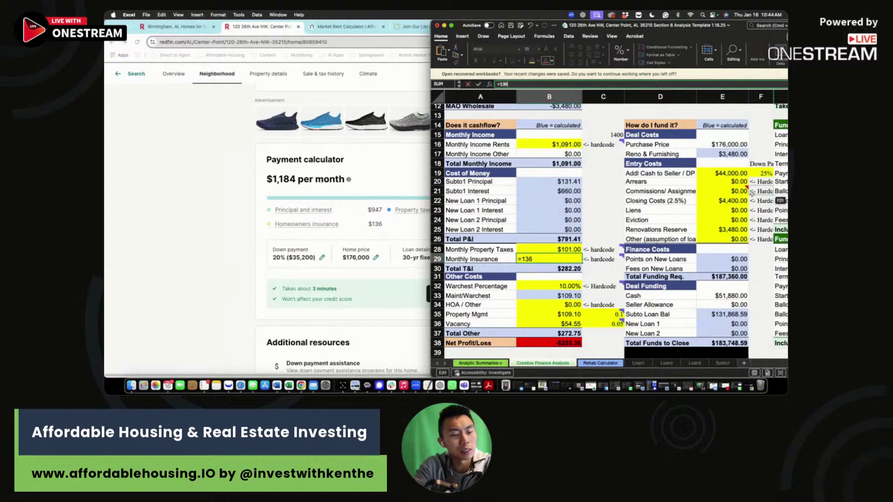
text(*1)
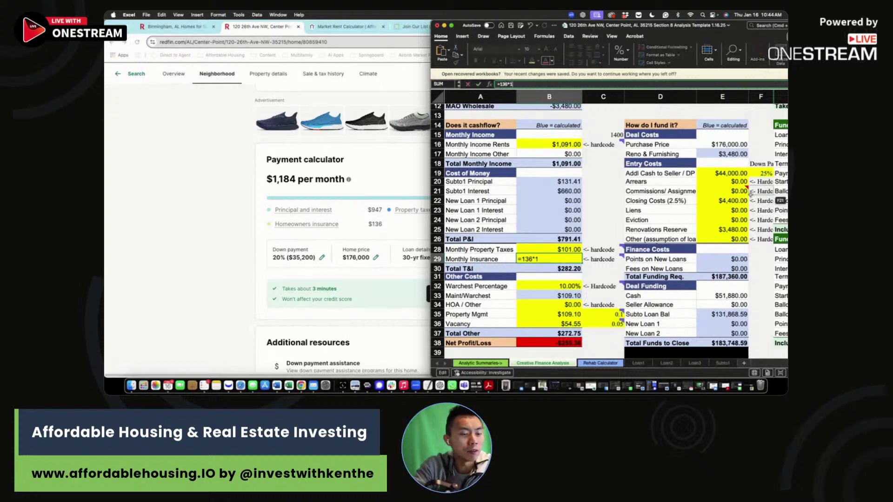
text(.2)
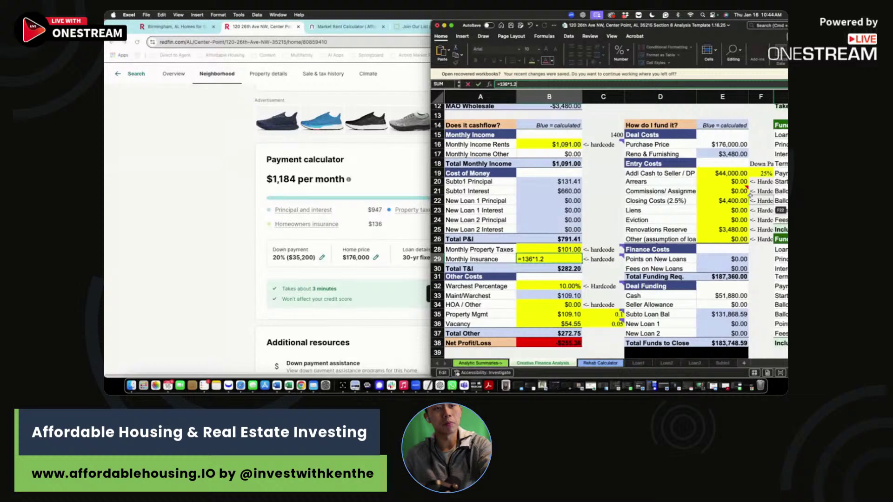
key(Return)
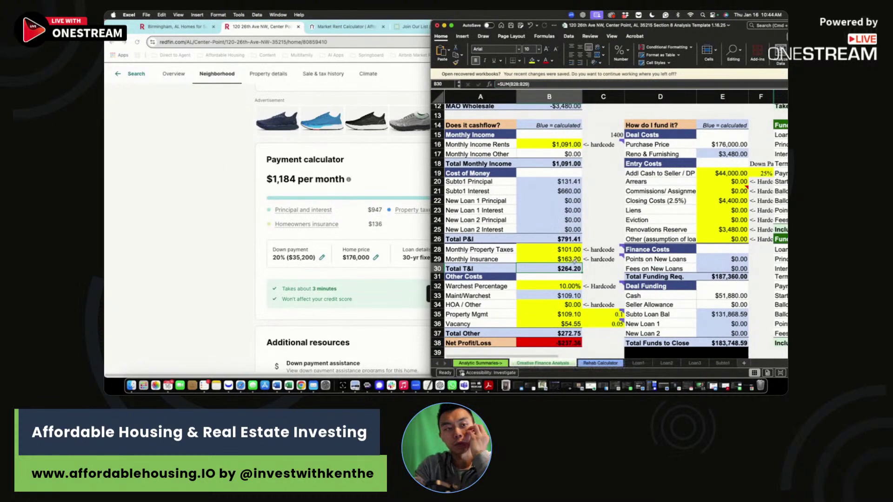
click(579, 259)
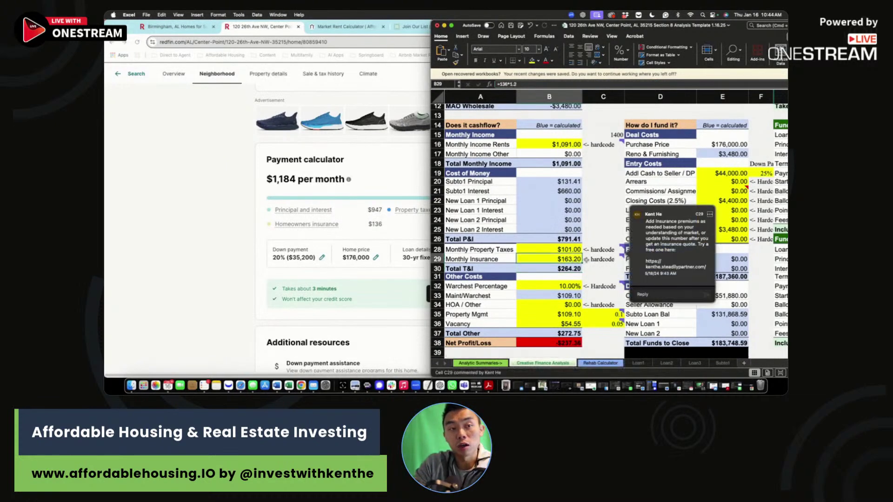
click(596, 277)
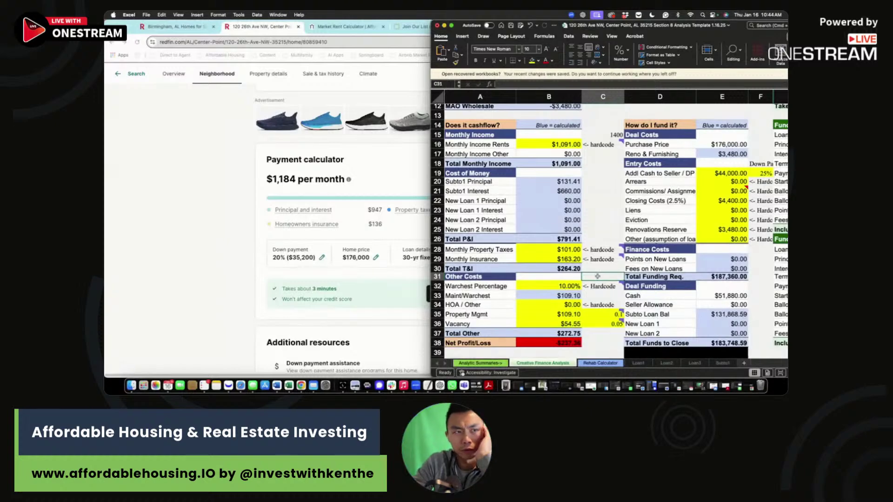
scroll(598, 276, right, 1)
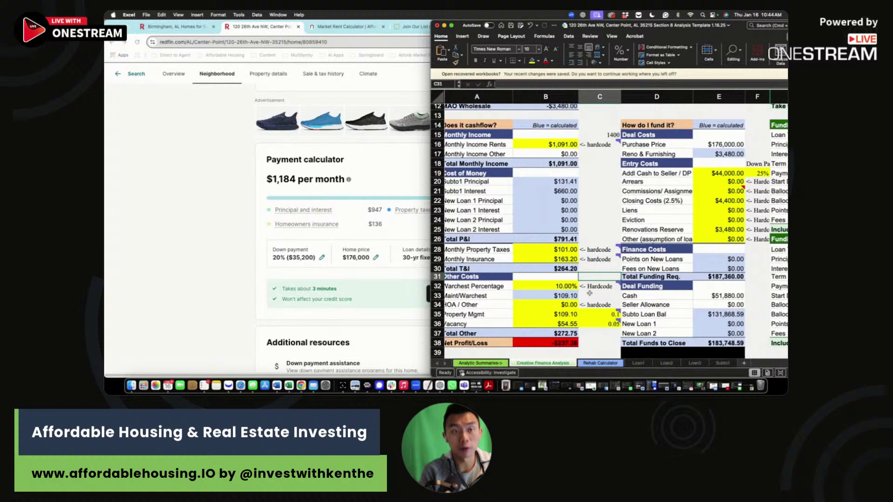
drag(554, 289, 570, 323)
click(555, 307)
mouse_move(588, 313)
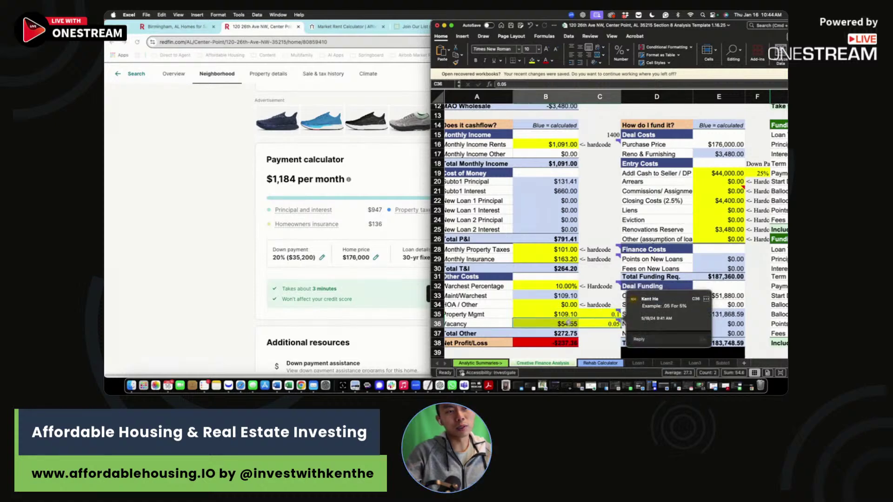
drag(560, 286, 559, 294)
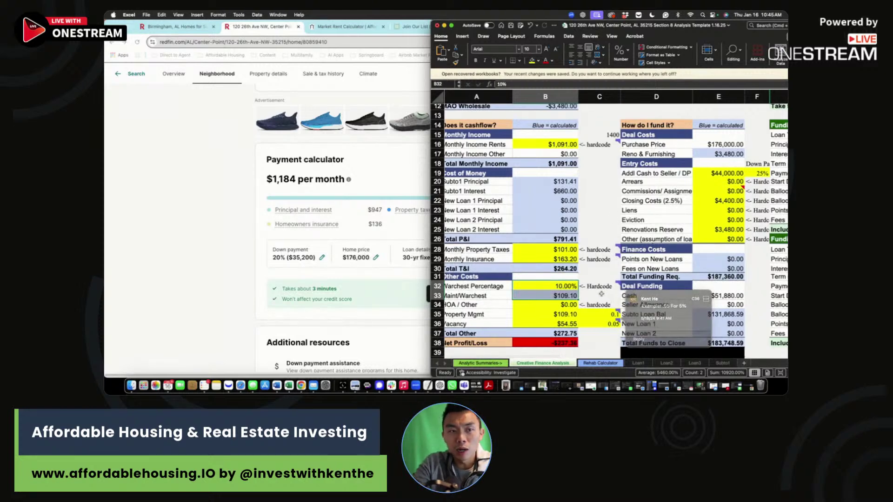
drag(431, 22, 428, 23)
drag(357, 13, 324, 13)
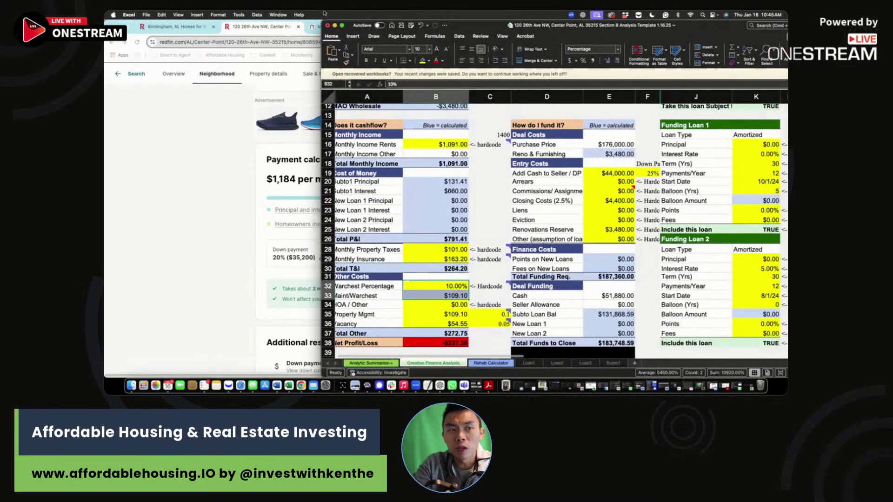
Step: Scroll to the top, widen the workbook and inspect the cash on cash figure
click(491, 268)
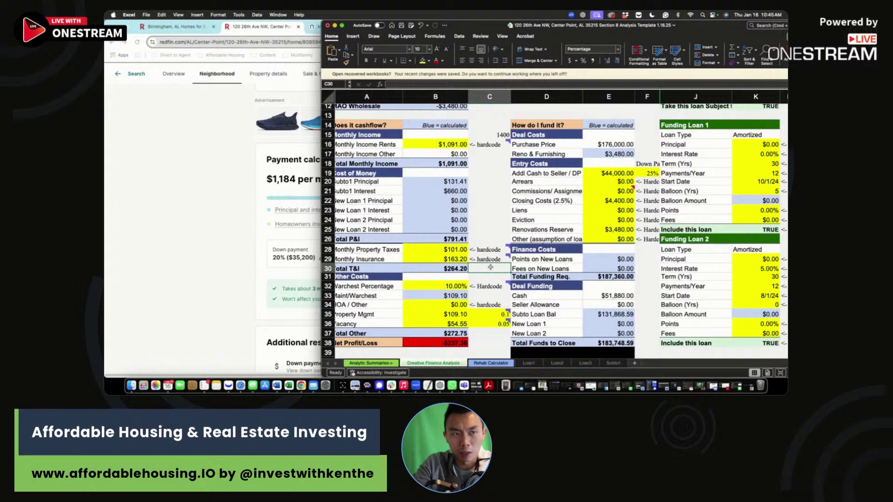
scroll(491, 268, up, 5)
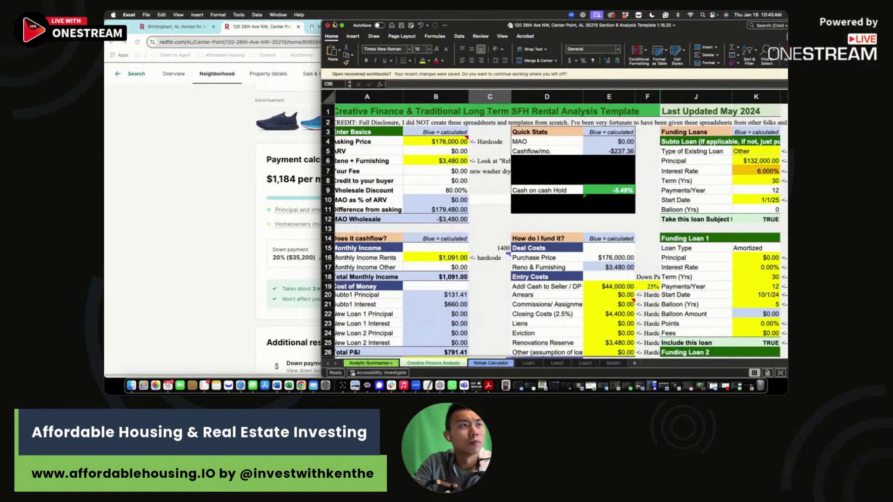
drag(322, 21, 172, 21)
click(463, 189)
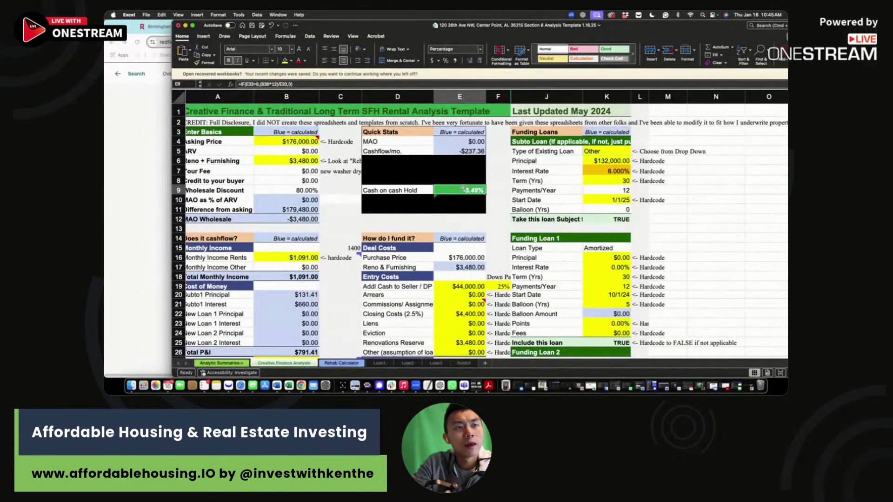
click(493, 192)
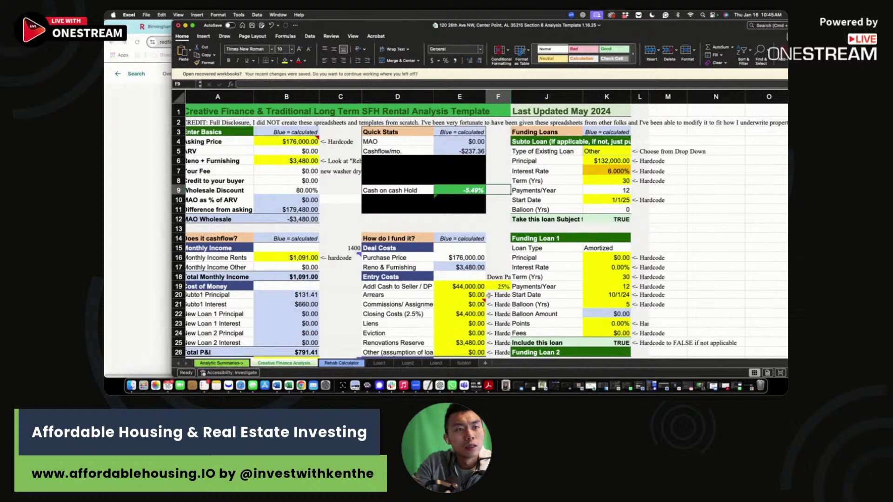
Step: Inspect the $44,000 down payment and $4,400 closing costs formulas without changing them
click(500, 286)
click(471, 286)
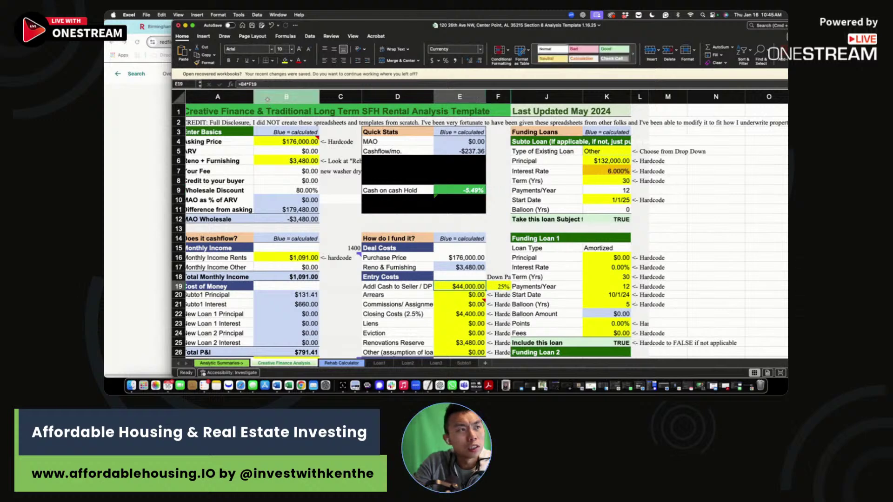
click(267, 84)
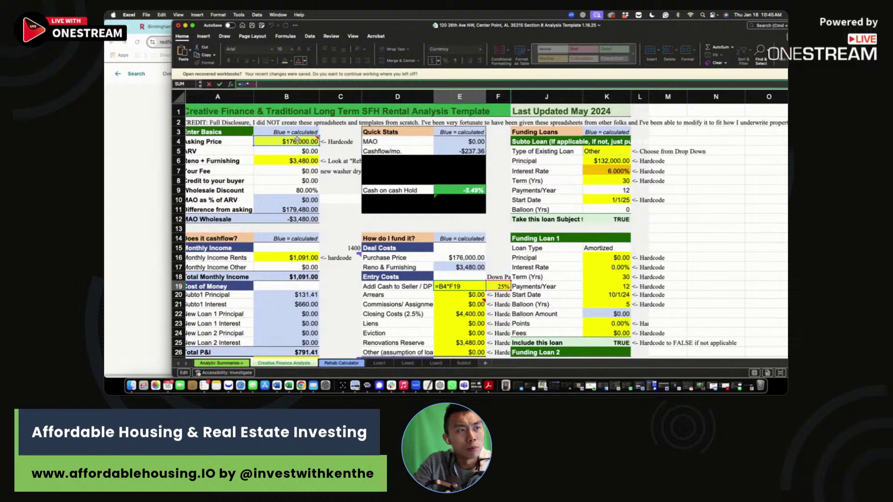
key(Escape)
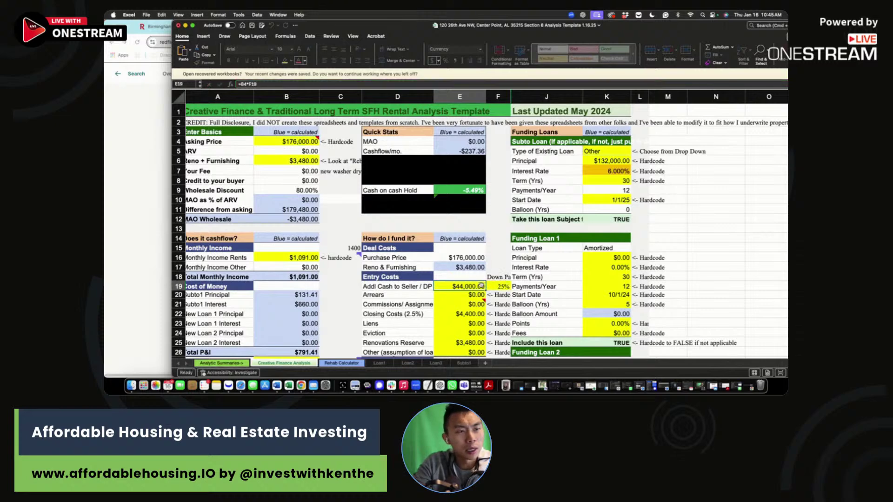
click(481, 312)
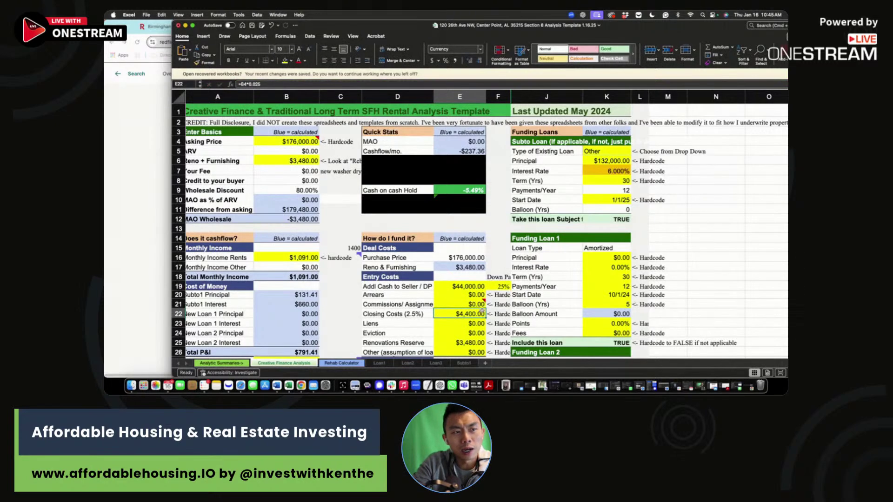
scroll(479, 306, down, 1)
key(Down)
key(Down)
key(Down)
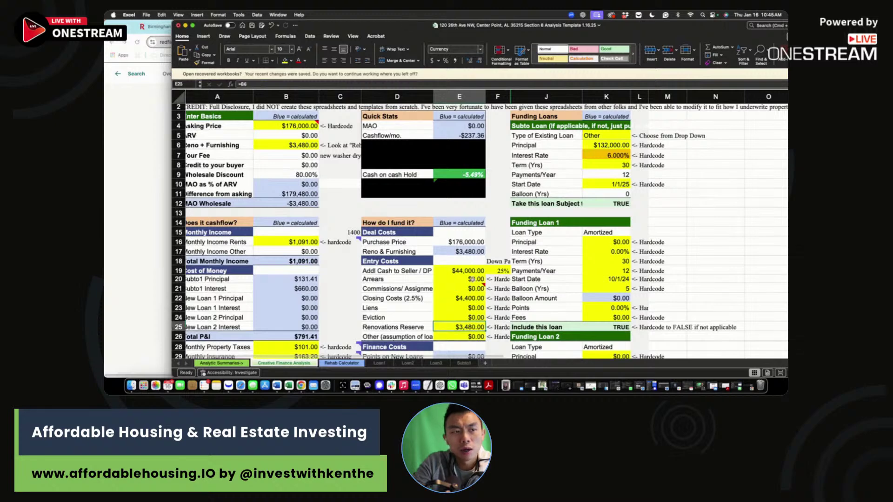
Step: Set the subto loan interest rate in K7 to 7.5%
click(612, 147)
click(613, 155)
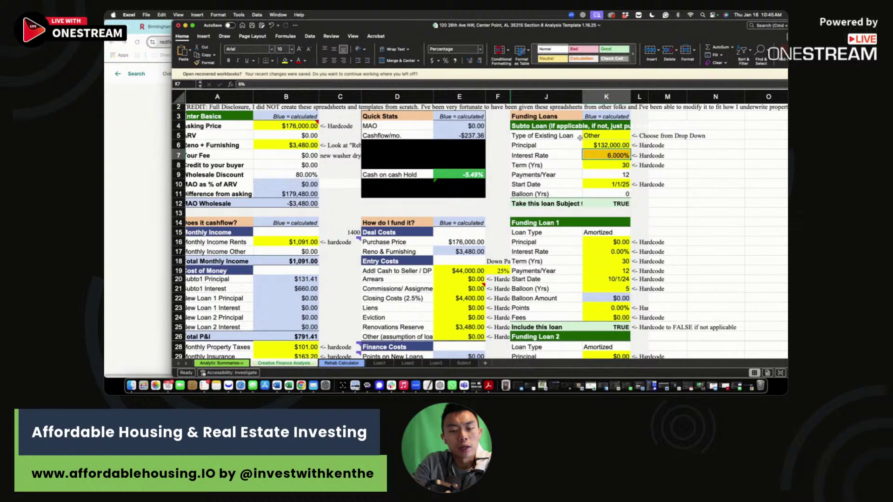
text(7.5)
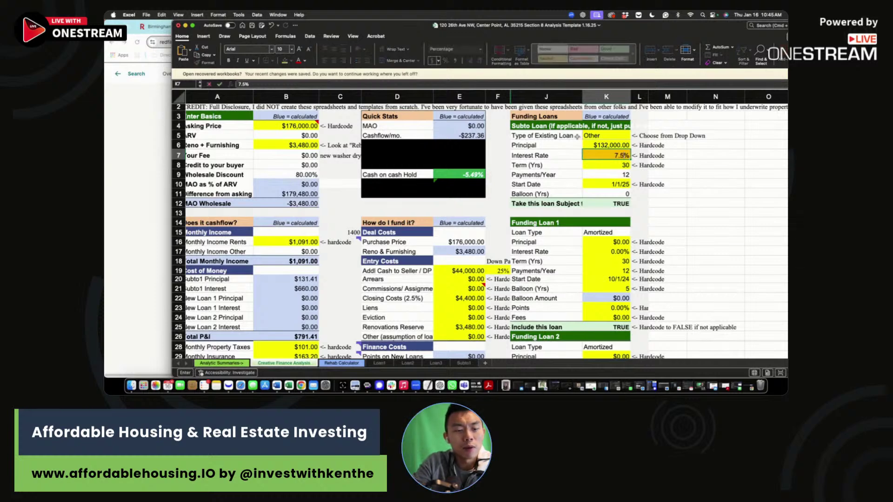
key(Return)
Step: Check the subto loan principal formula =B4-E19, leaving it unchanged
click(588, 144)
click(272, 83)
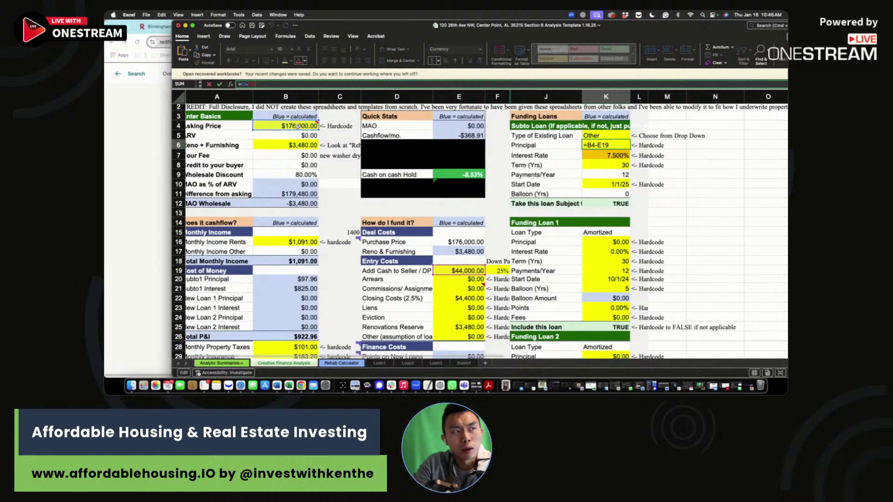
key(Return)
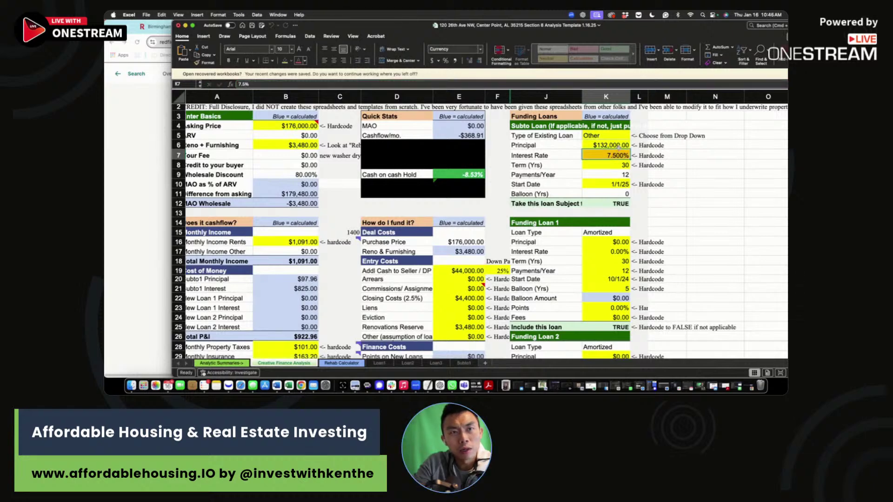
key(Up)
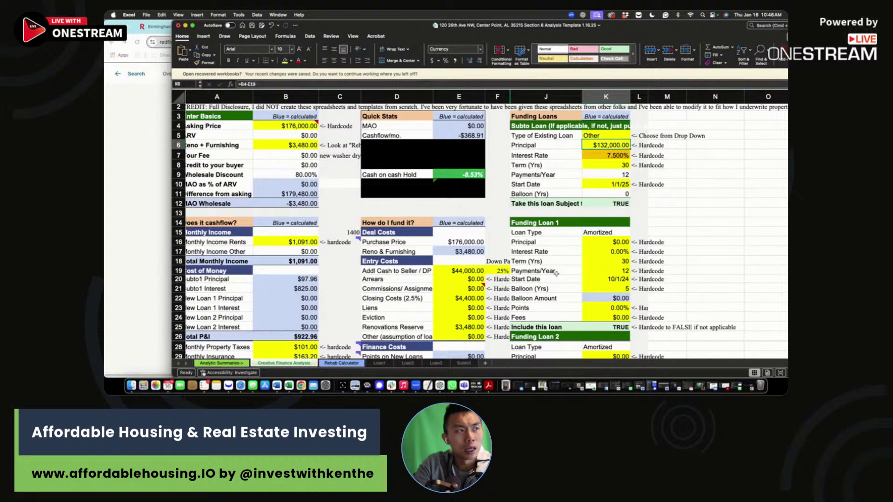
Step: Clear the outdated scenario rows 46 to 50
scroll(456, 235, down, 6)
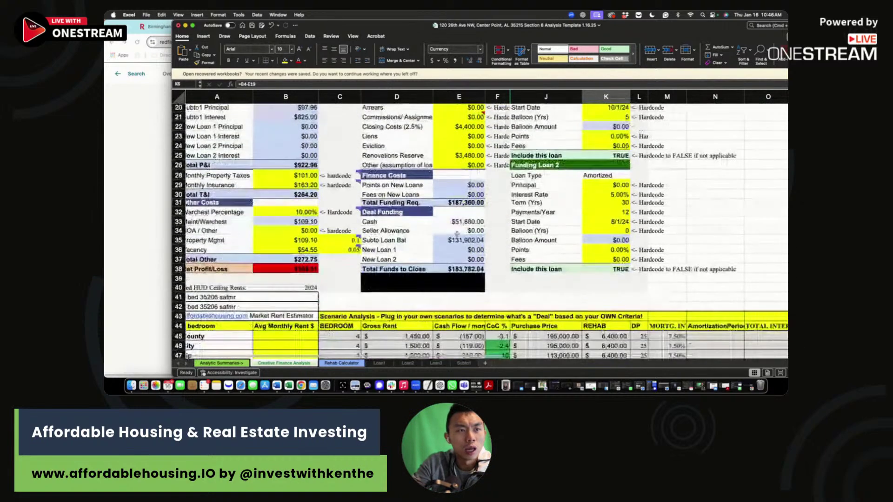
scroll(456, 235, down, 2)
drag(340, 307, 679, 352)
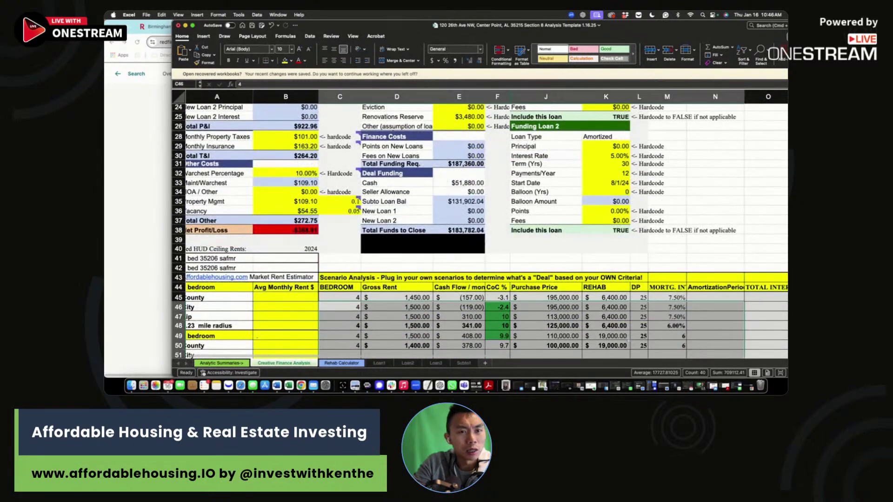
key(Delete)
Step: Enter 3 bedrooms, $1,091 rent, -$369 cash flow and -8.5% CoC in row 45
click(346, 297)
text(3)
click(412, 298)
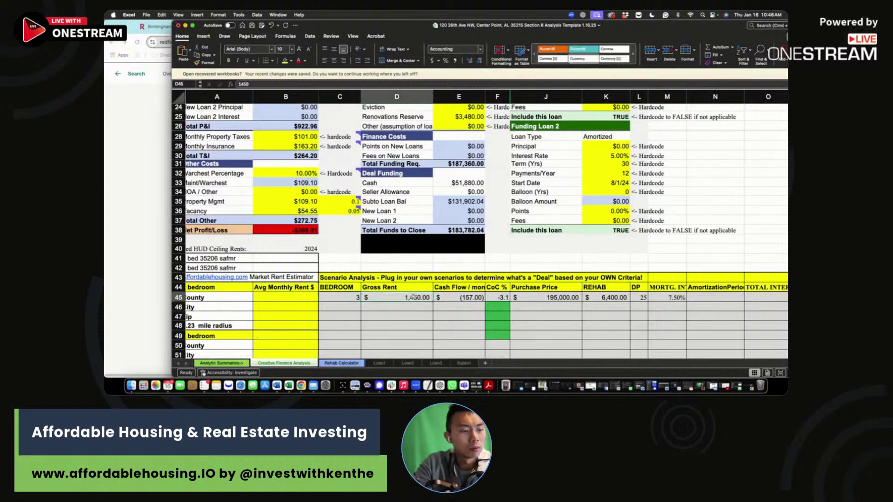
text(1091)
scroll(417, 254, up, 3)
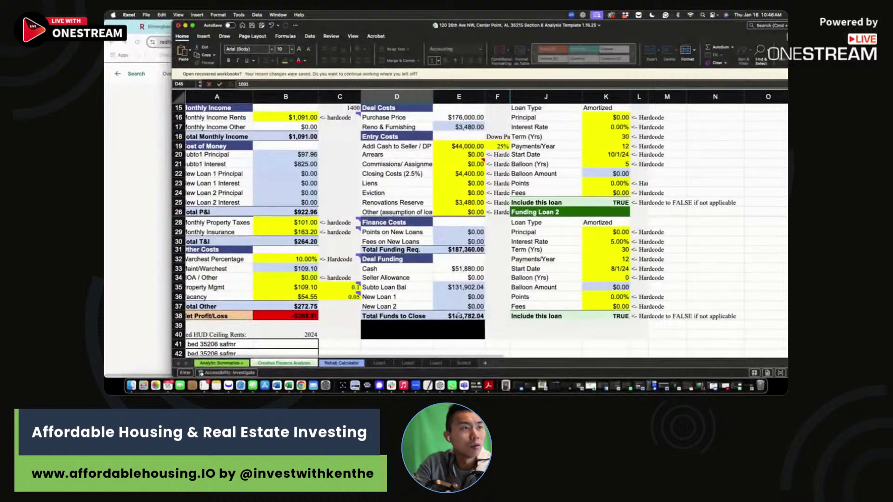
scroll(460, 321, down, 2)
click(468, 336)
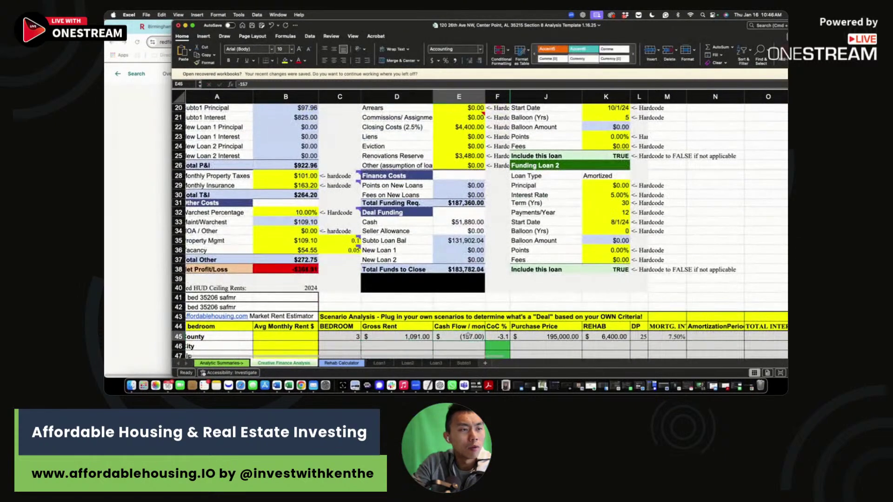
text(-369)
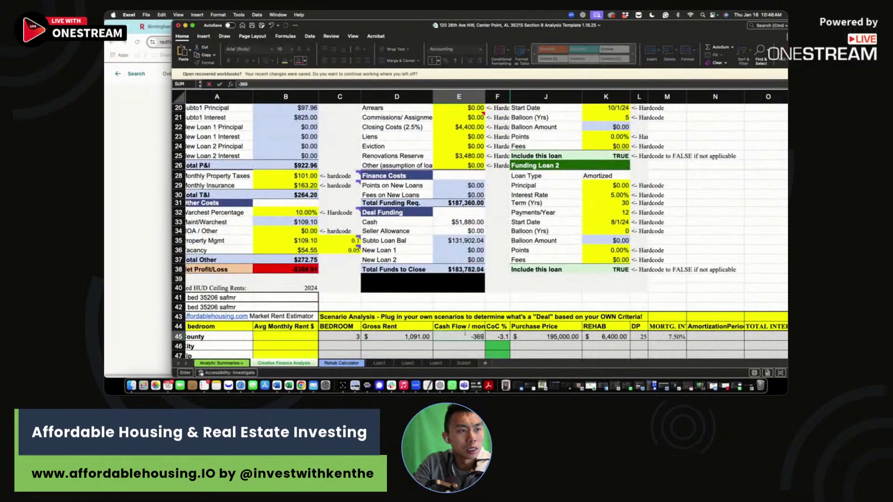
click(494, 336)
scroll(494, 334, up, 6)
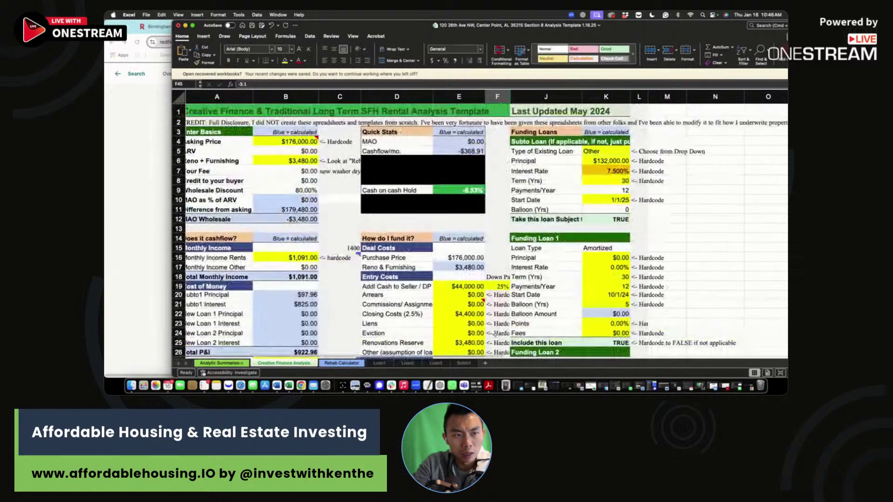
text(-8)
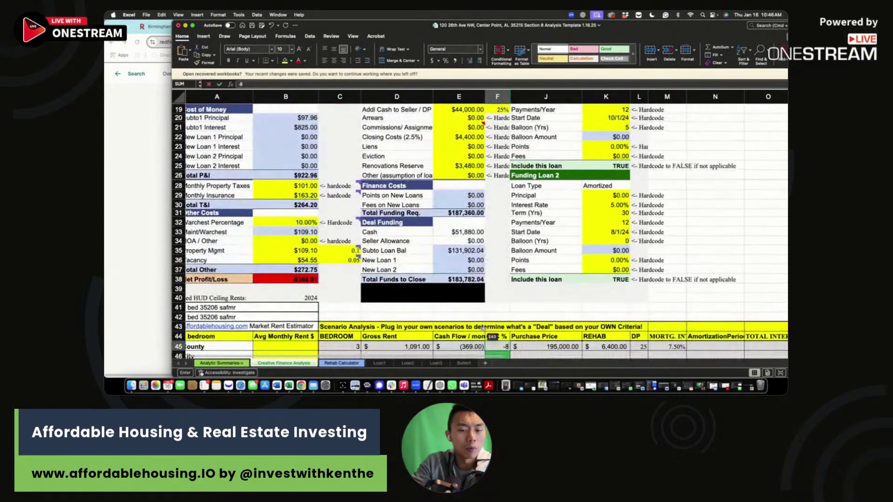
Step: Enter row 45's $176,000 purchase price and $3,500 rehab
click(556, 344)
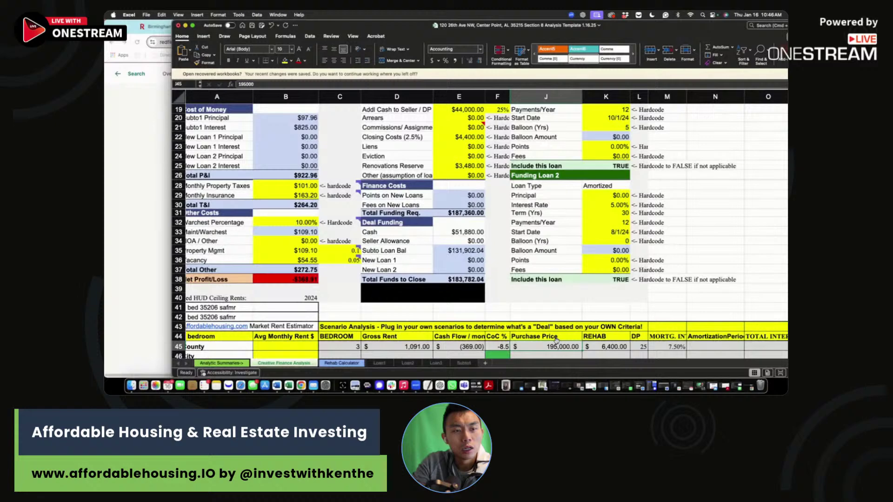
text(176000)
double_click(603, 347)
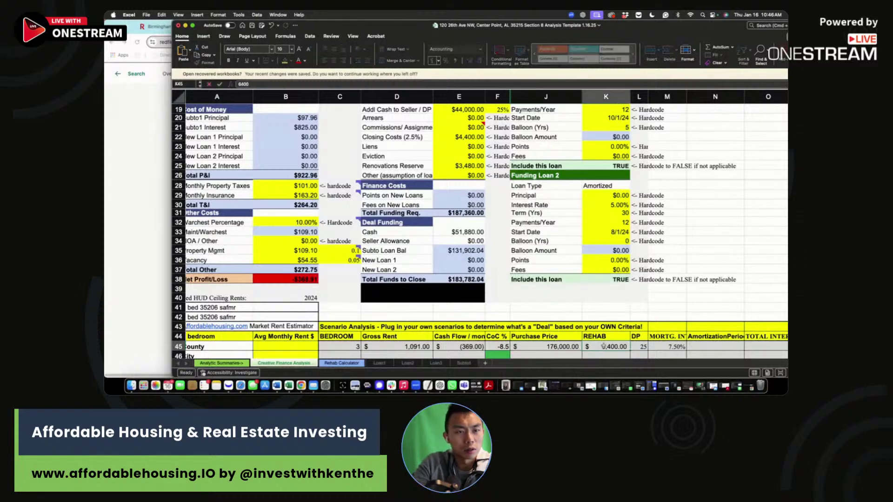
text(3500)
key(Tab)
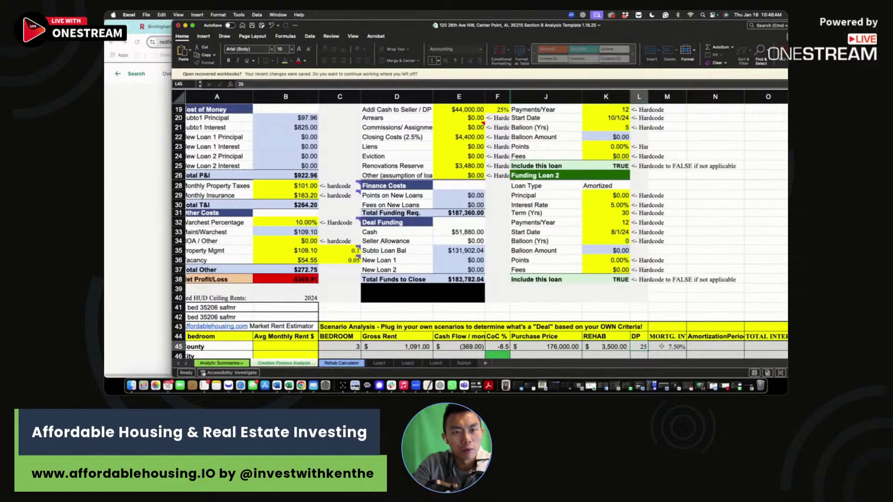
click(660, 347)
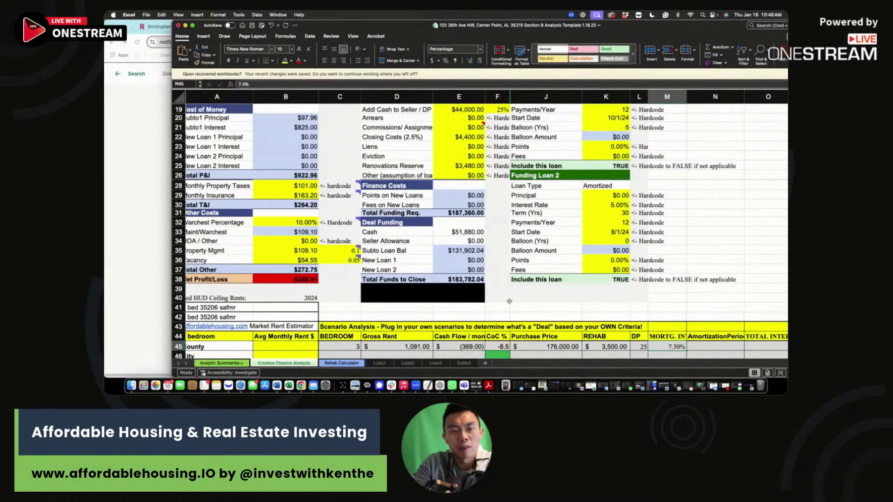
scroll(509, 302, up, 10)
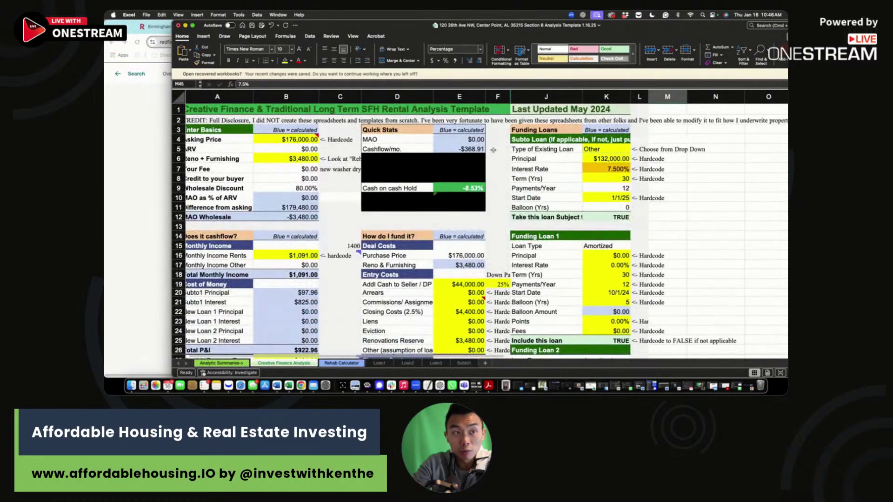
click(472, 148)
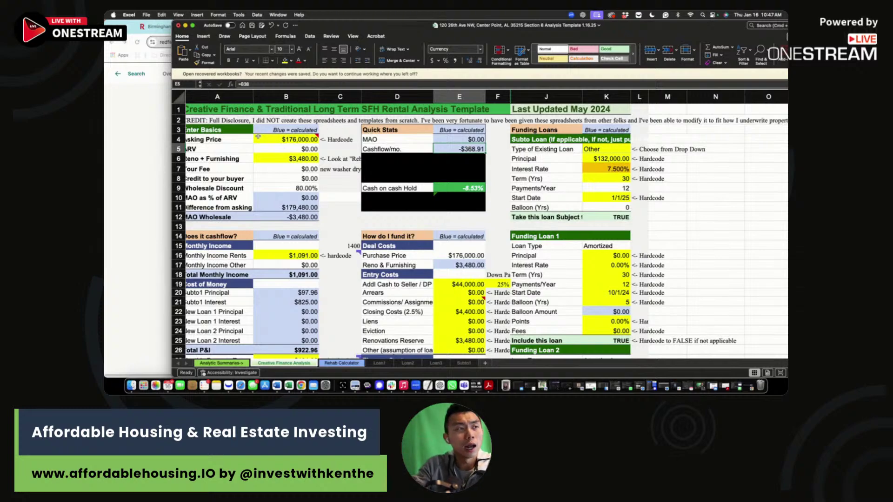
Step: Try an $80,000 asking price in B4
click(260, 139)
scroll(466, 194, down, 10)
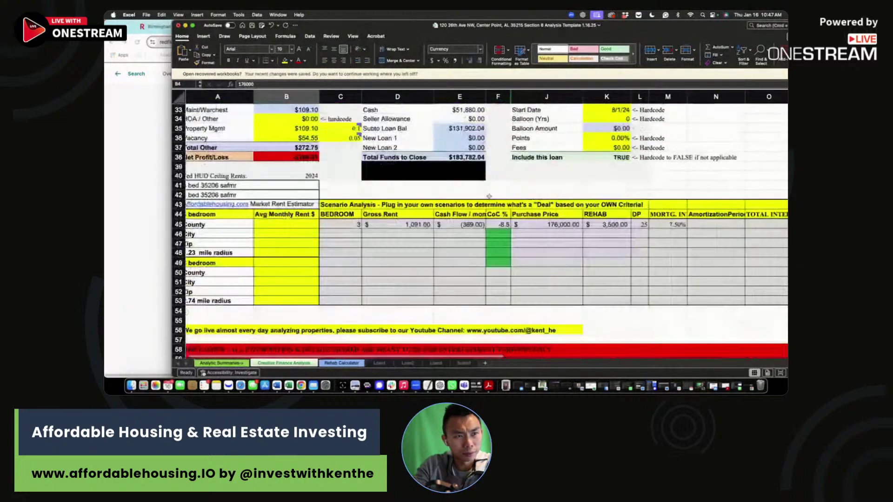
scroll(355, 229, up, 10)
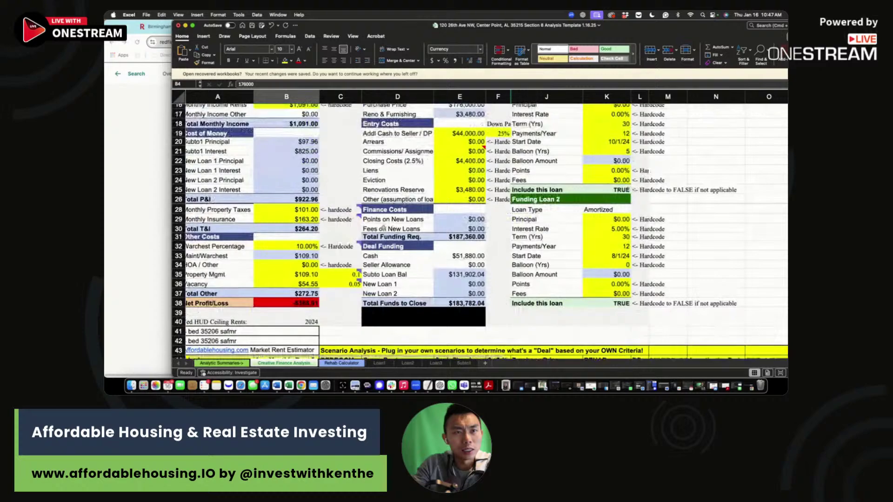
mouse_move(295, 141)
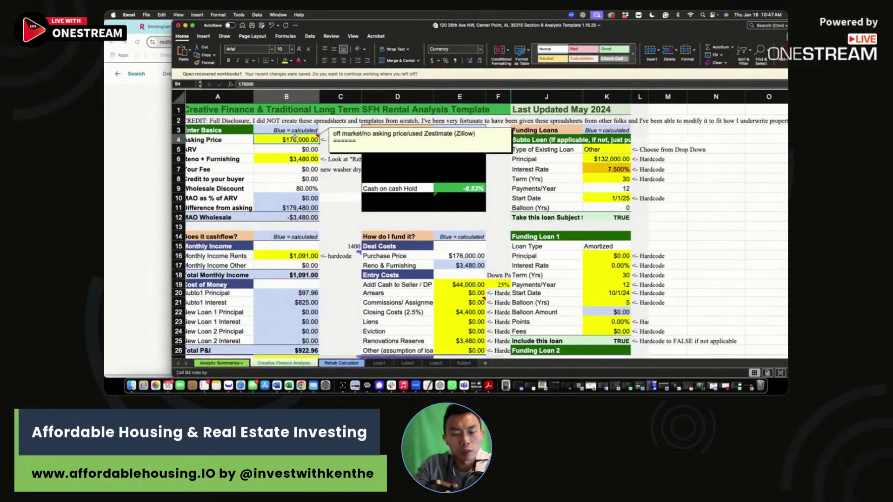
text(80,000)
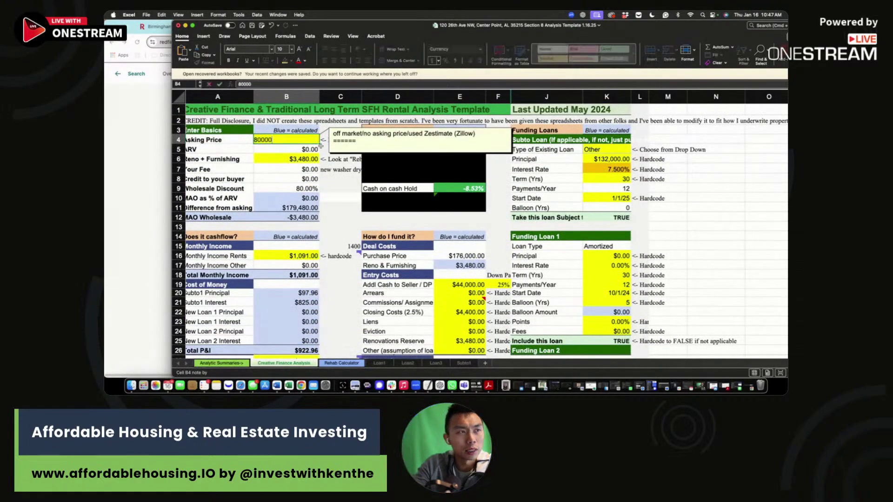
key(Return)
Step: Lower the asking price to $70,000 and check the 9.87% cash on cash
click(299, 141)
text(70000)
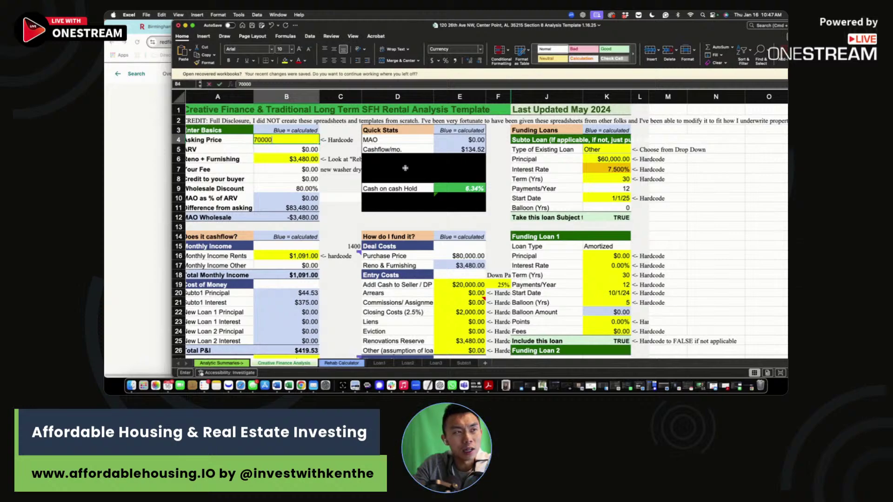
key(Return)
click(472, 188)
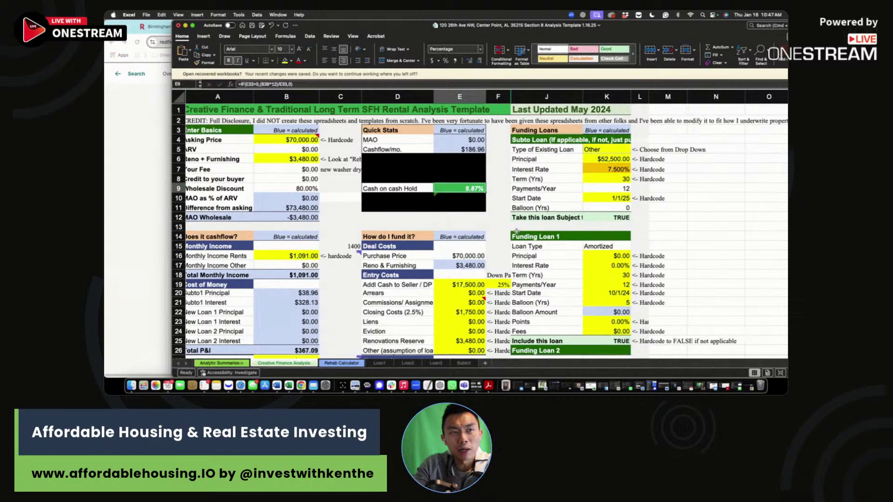
scroll(460, 209, down, 5)
scroll(459, 209, down, 6)
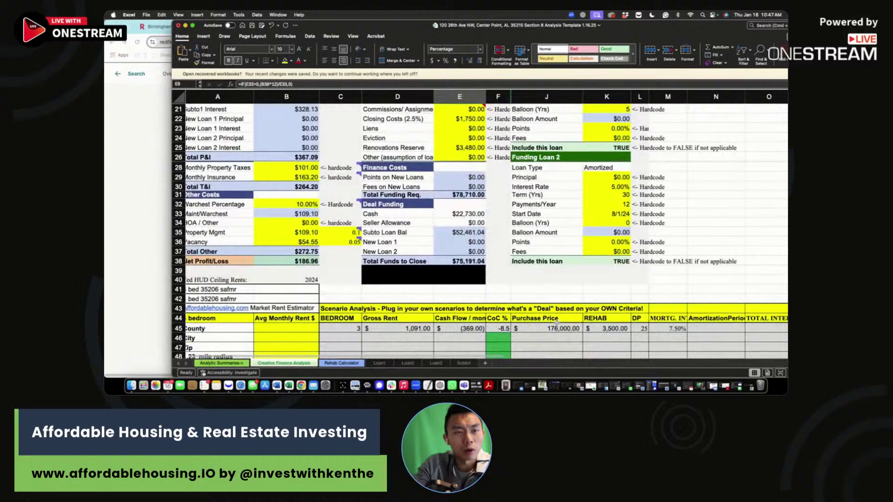
Step: Fill row 46 with $70,000 price, $3,500 rehab, 25 down payment and 7.5% rate
click(568, 335)
text(70,000)
key(Tab)
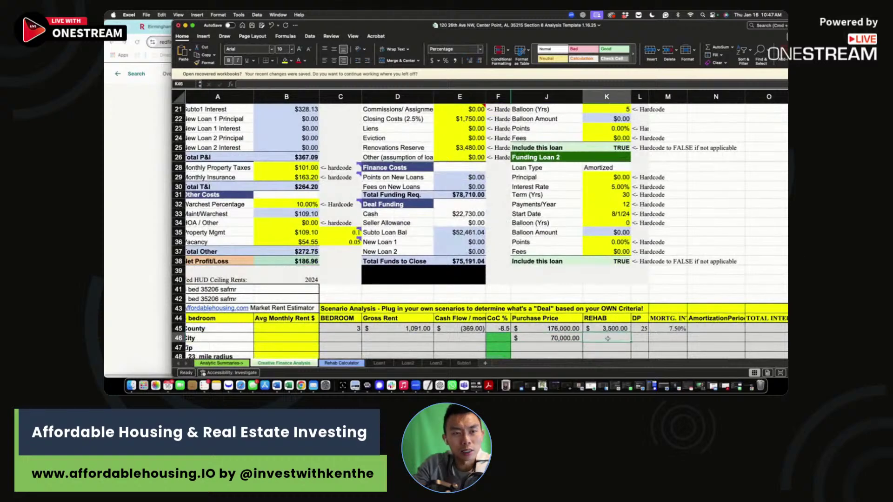
text(3,500)
key(Tab)
text(25)
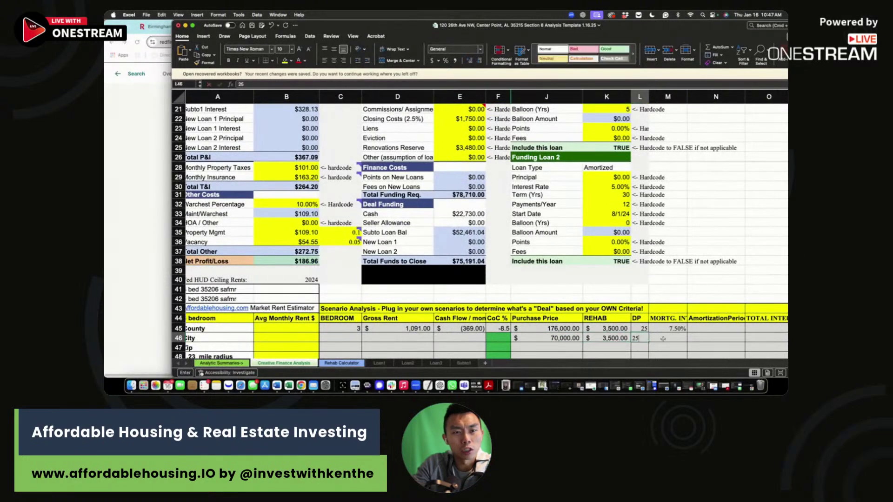
key(Tab)
text(7.5%)
key(Tab)
Step: Enter row 46's $187 cash flow and $1,091 gross rent
click(505, 339)
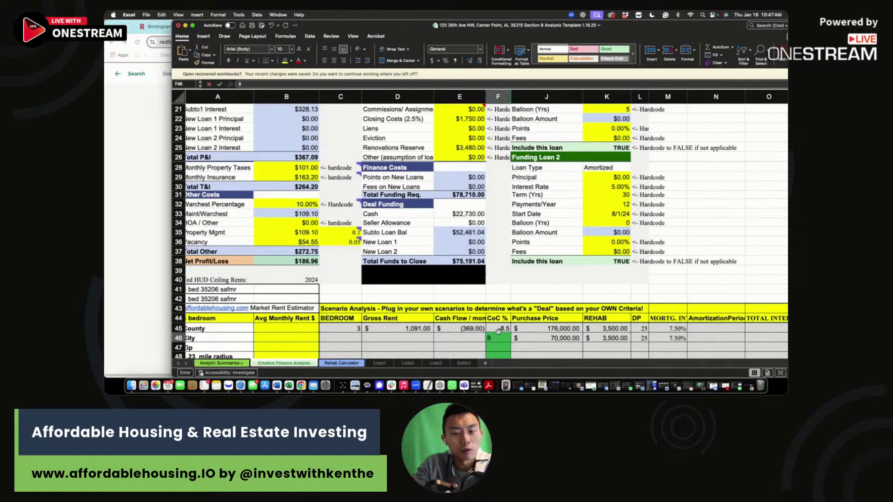
click(474, 338)
scroll(476, 346, up, 5)
scroll(475, 346, down, 4)
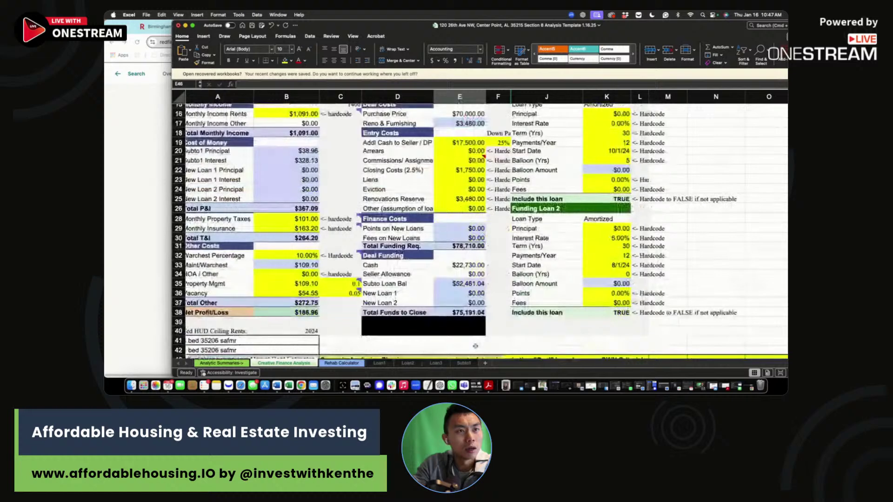
text(1)
key(Escape)
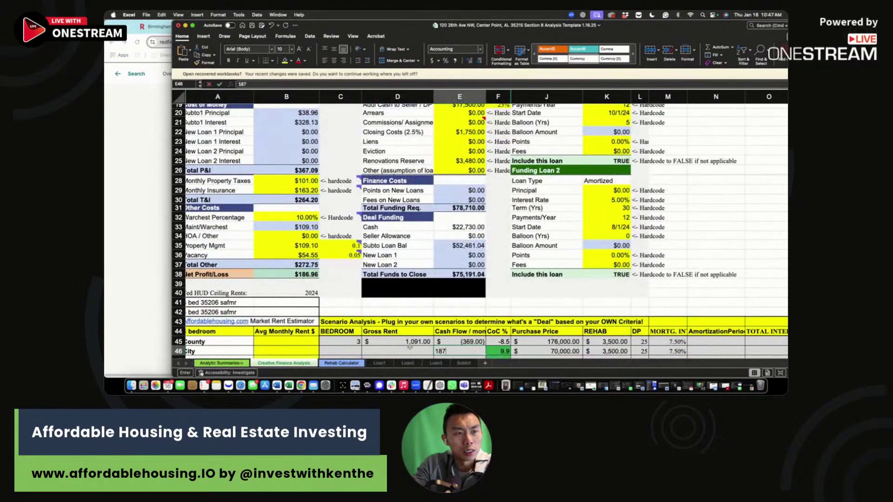
click(410, 350)
text(1)
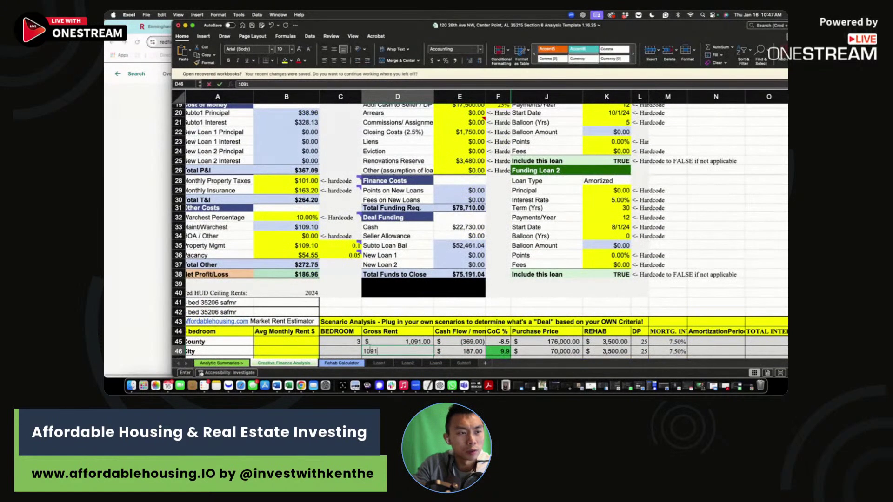
text(,091)
click(427, 331)
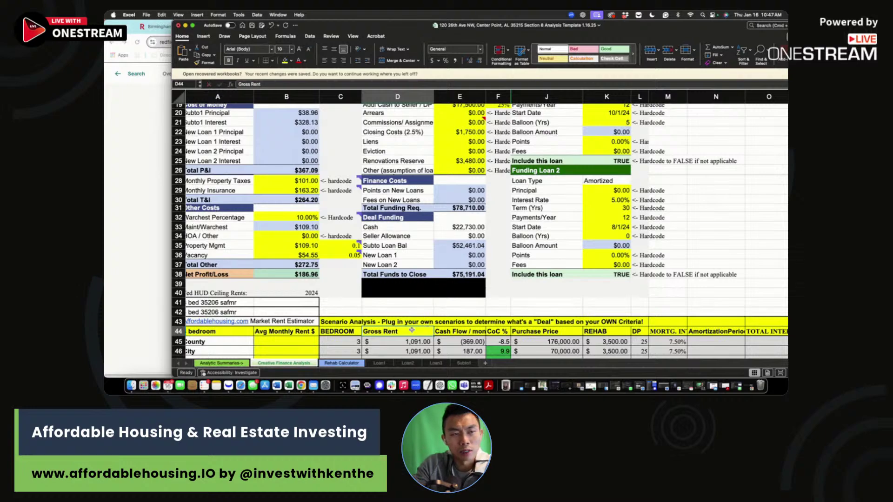
scroll(411, 330, up, 6)
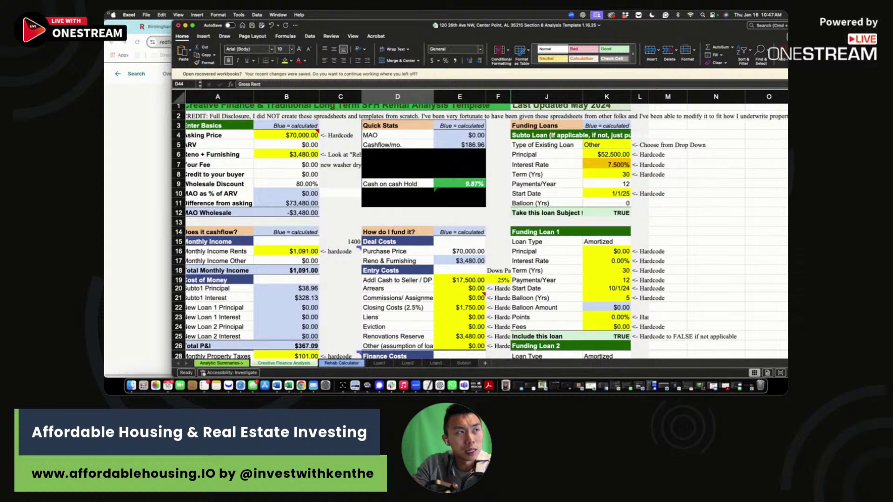
Step: Maximize Excel and set the subto interest rate in K7 to 6%
key(ctrl+alt+Return)
click(554, 165)
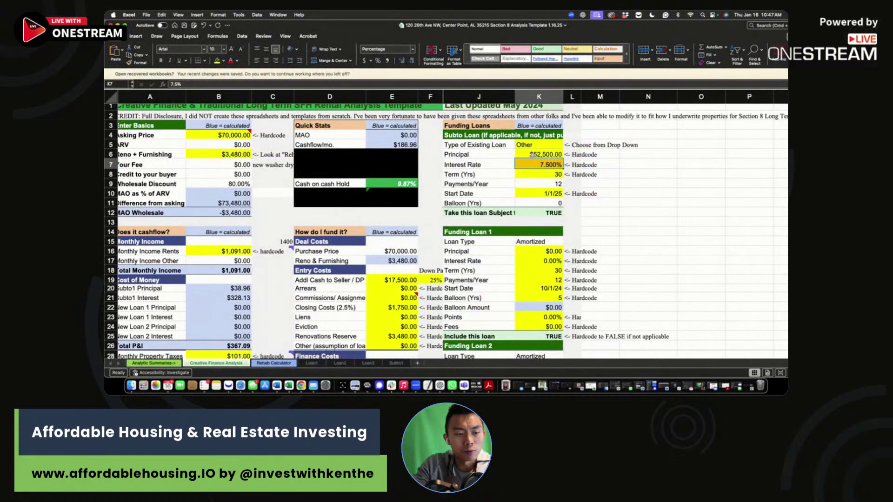
text(6)
key(Return)
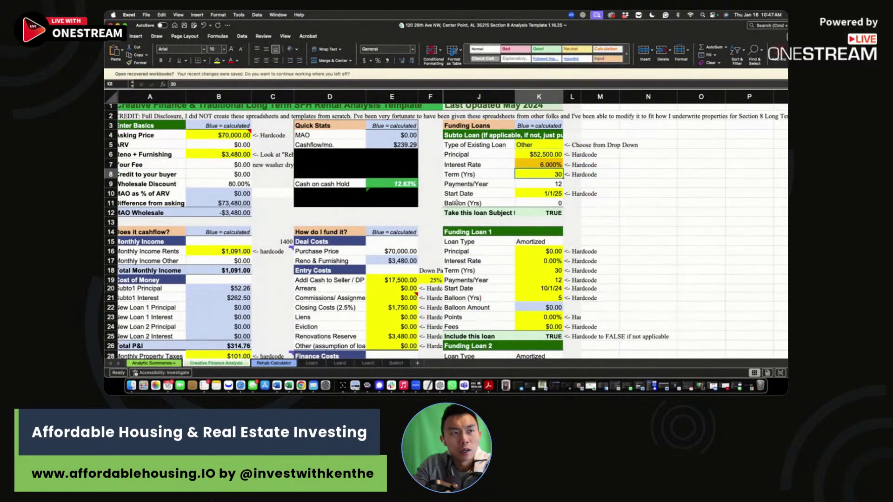
click(407, 185)
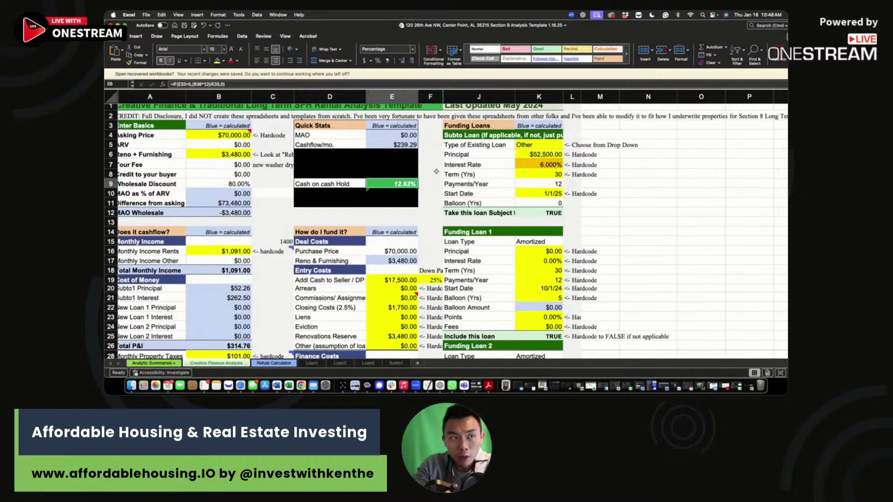
Step: Change the asking price to $80,000, then $78,000, and check the 9.79% cash on cash
click(236, 134)
text(80000)
key(Return)
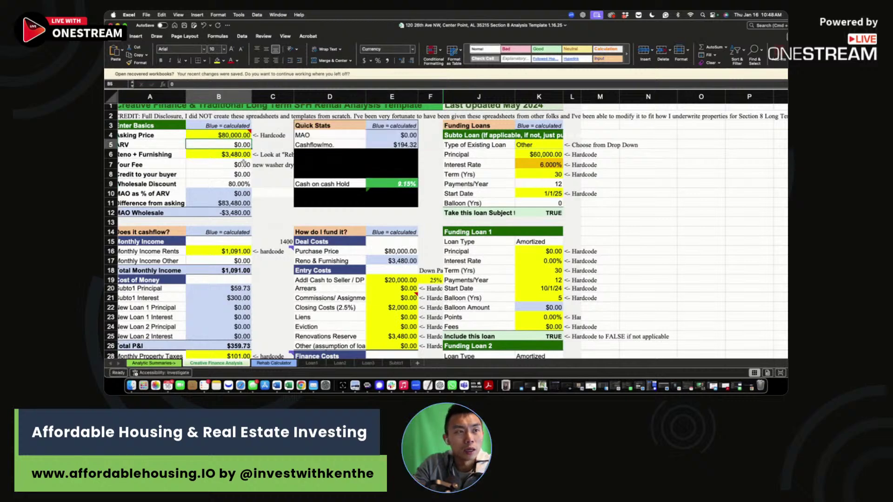
click(229, 135)
text(78000)
key(Return)
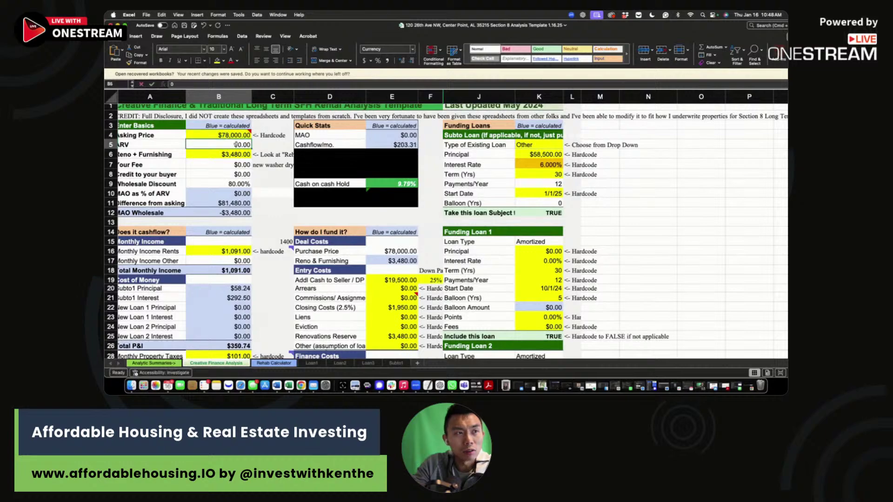
click(396, 182)
Step: Enter row 47's purchase price 78000, rehab 3,500, down payment 25 and a 6% rate
scroll(465, 255, down, 10)
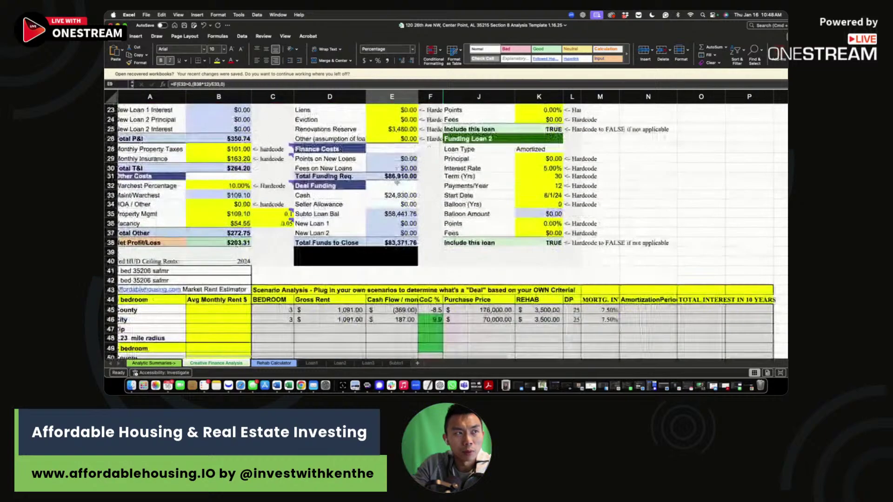
click(484, 291)
text(780000.00)
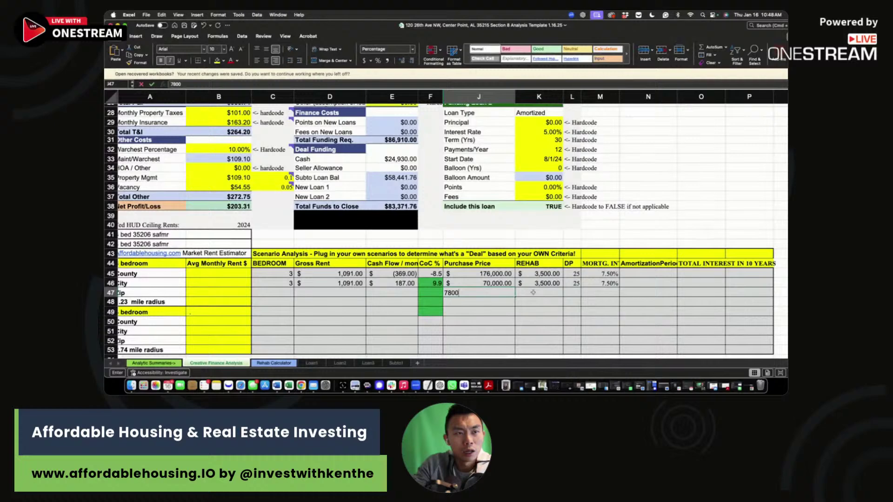
key(Tab)
text(3,500)
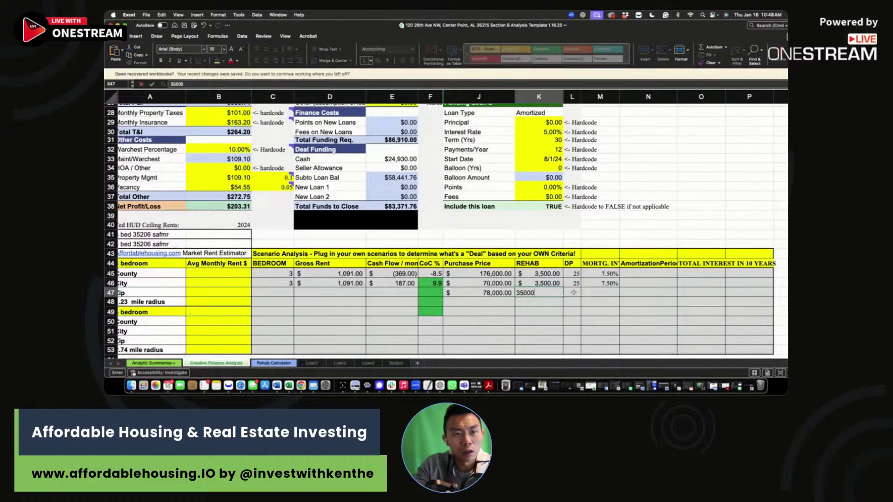
key(Tab)
text(25)
key(Tab)
text(6)
click(450, 292)
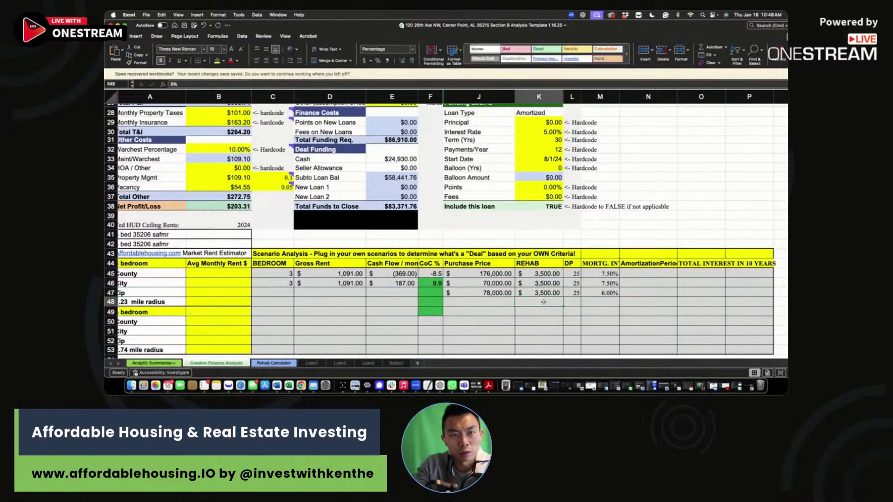
key(Left)
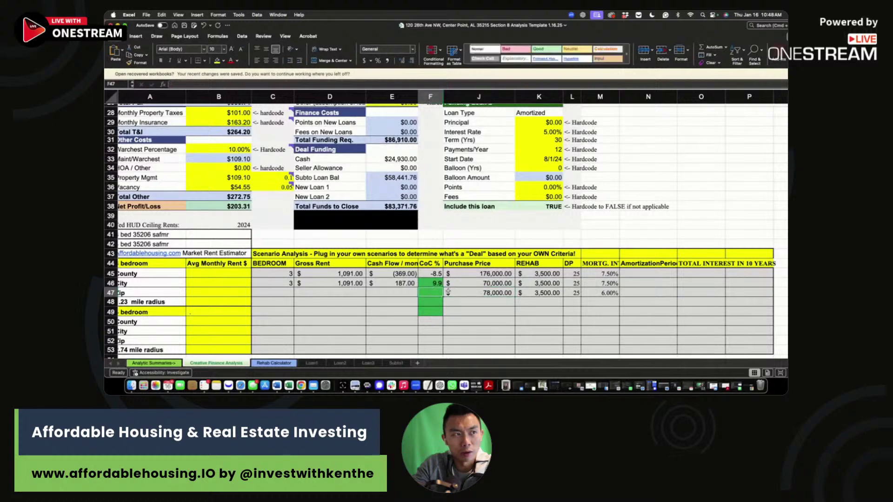
Step: Fill row 47's cash flow 203, cash-on-cash 9.8, gross rent 1091 and 3 bedrooms
click(409, 296)
text(203)
click(434, 292)
text(9.8)
key(Return)
click(305, 293)
text(1091)
click(273, 291)
text(3)
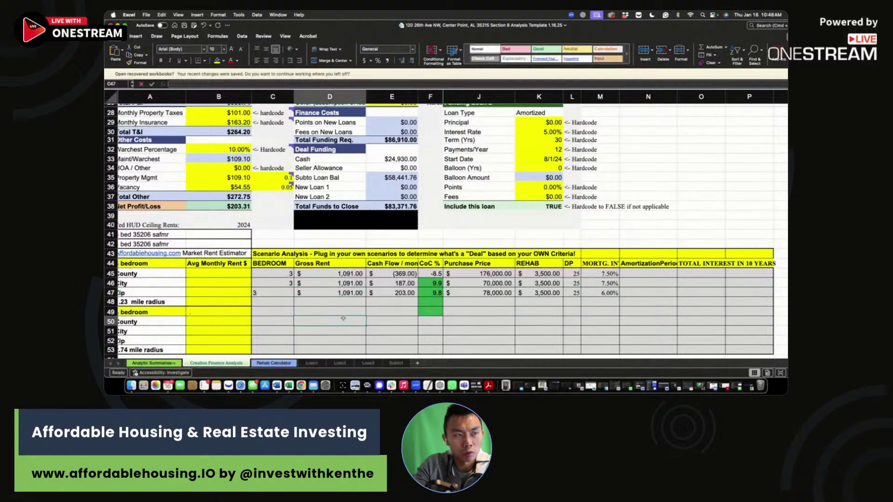
click(338, 294)
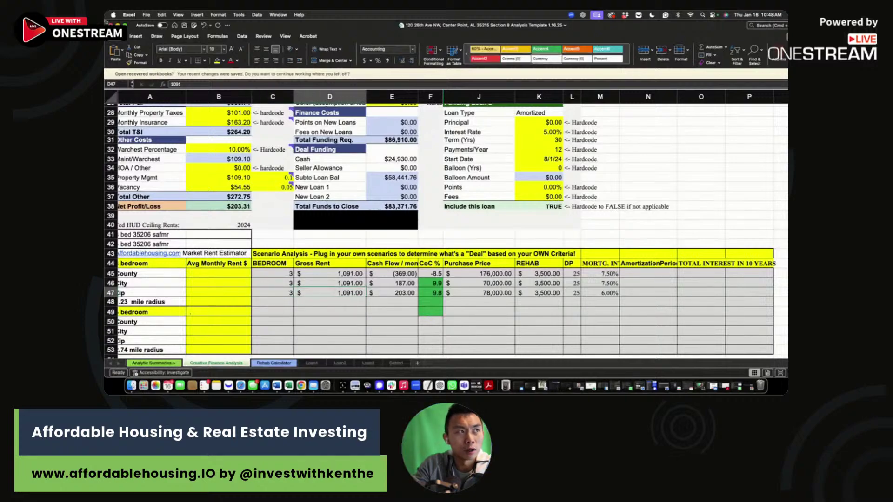
Step: In Chrome's Market Rent Calculator, change Beds to 4 and get rent estimates
key(ctrl+Left)
click(347, 26)
double_click(478, 210)
text(4)
click(554, 210)
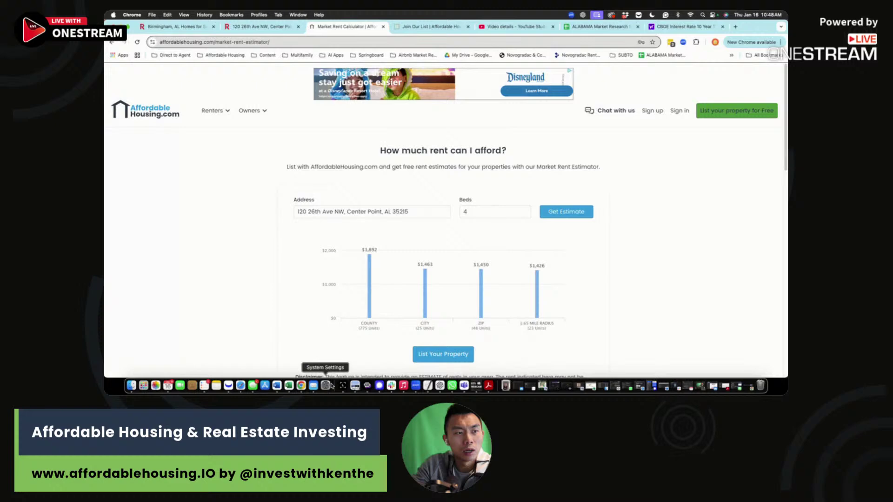
Step: Set the workbook's monthly rent in B16 to $1,400 and begin editing B6's rehab formula
click(289, 386)
scroll(493, 233, up, 8)
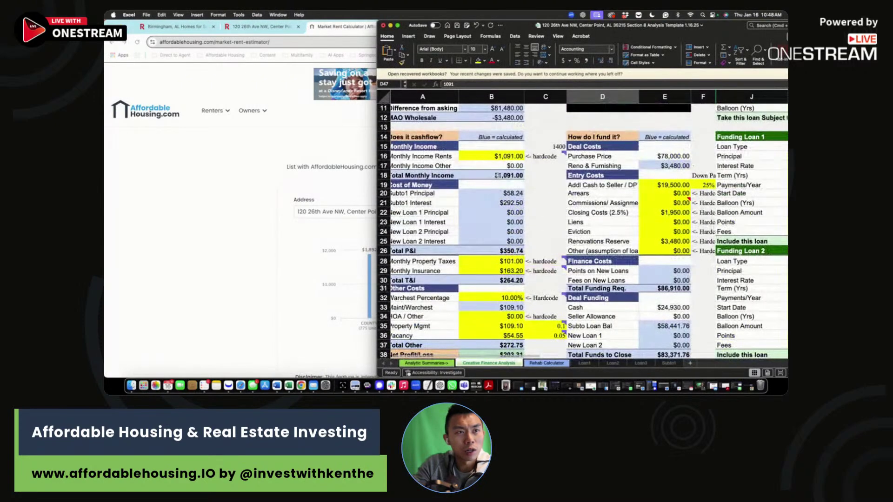
click(496, 156)
text(1400)
key(Return)
scroll(497, 158, up, 3)
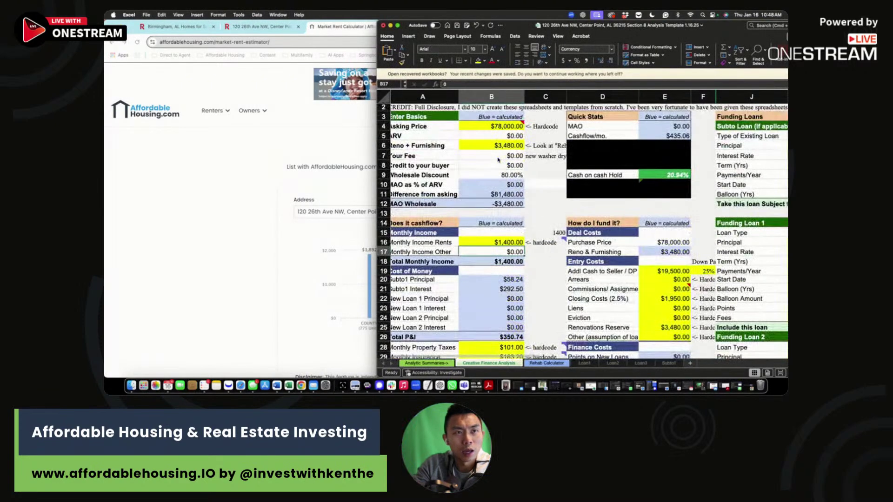
double_click(504, 145)
Step: Add +10000 to B6's rehab and furnishing formula, bringing it to $13,480
text(+)
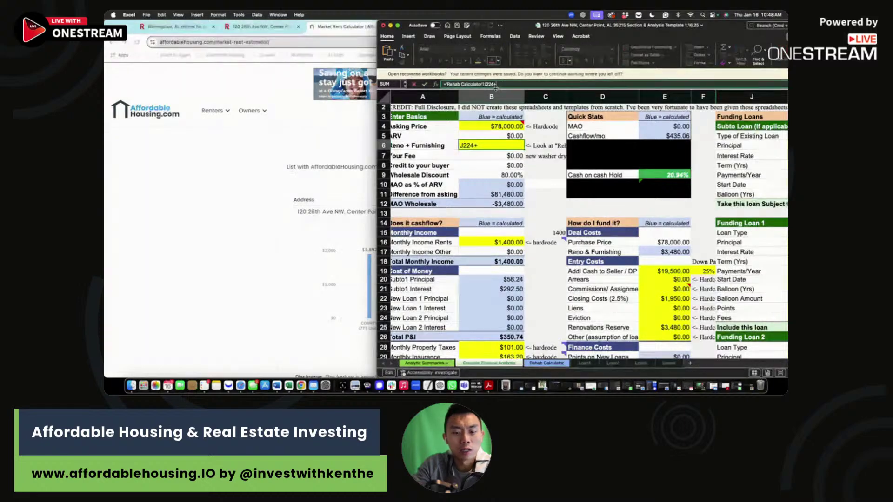
text(10000)
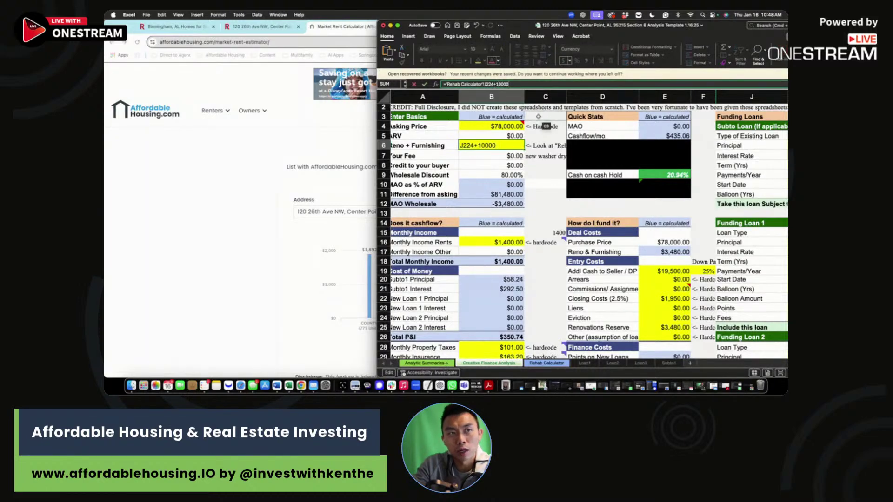
key(Return)
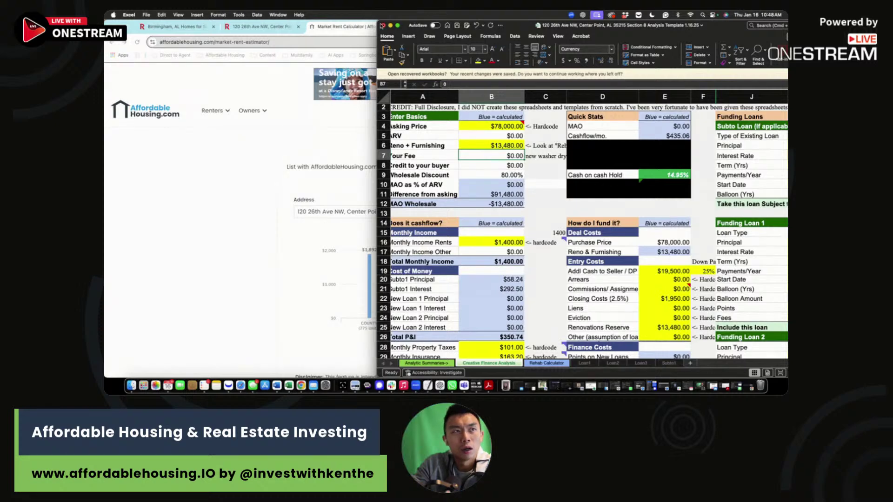
drag(376, 20, 190, 21)
click(480, 175)
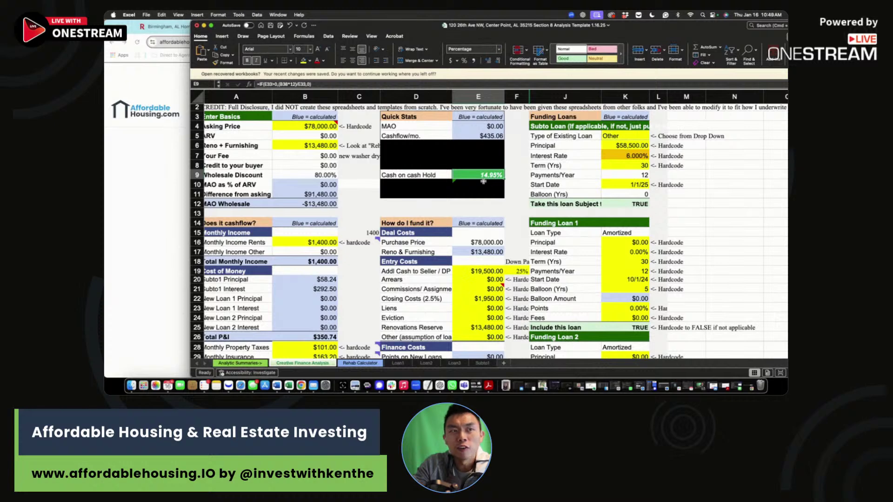
Step: Raise the asking price in B4 to $100,000
click(326, 126)
text(100000)
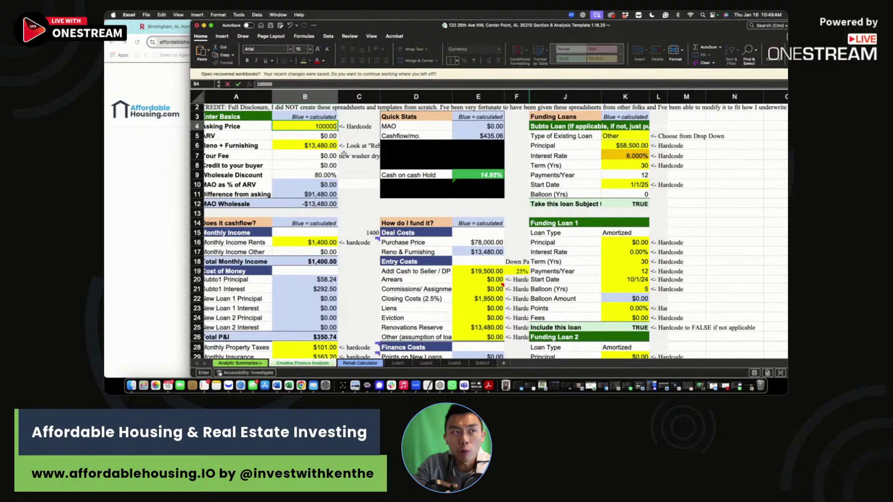
key(Return)
key(Up)
Step: Enter row 48's purchase price 100000, 4 bedrooms and $1,400 gross rent
scroll(567, 261, down, 10)
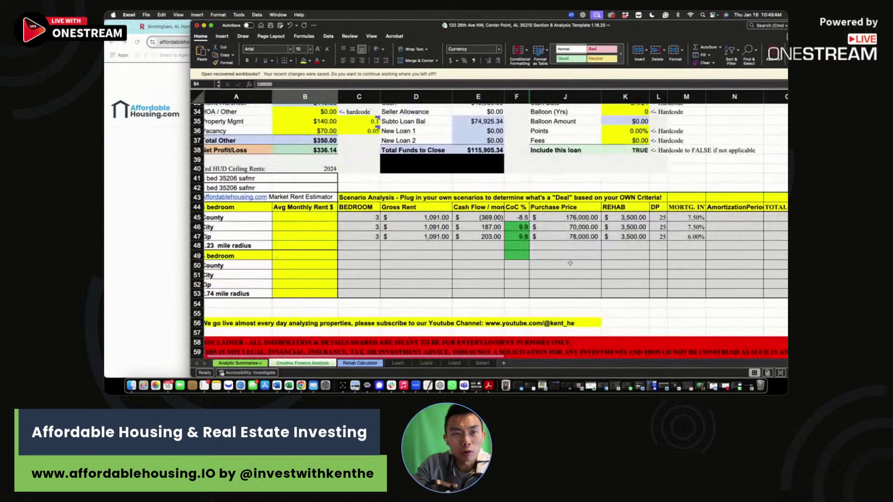
click(576, 246)
text(100000)
key(Return)
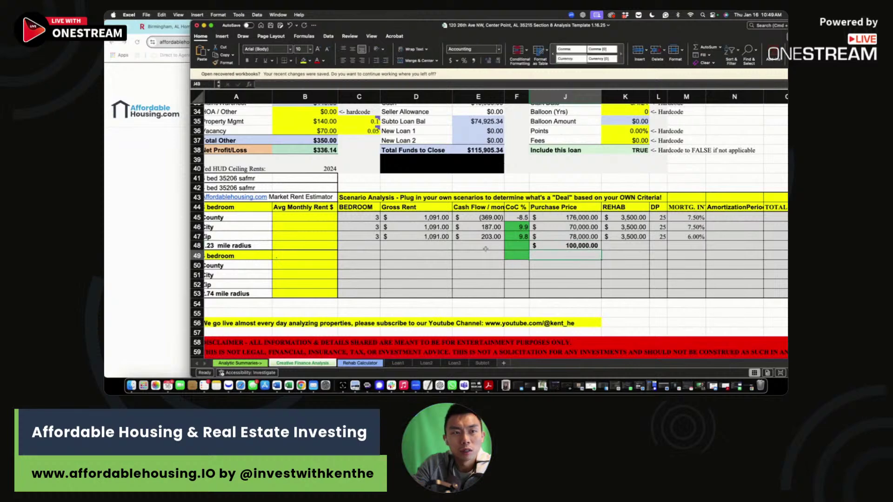
click(429, 247)
key(Left)
text(4)
key(Right)
text(1,4)
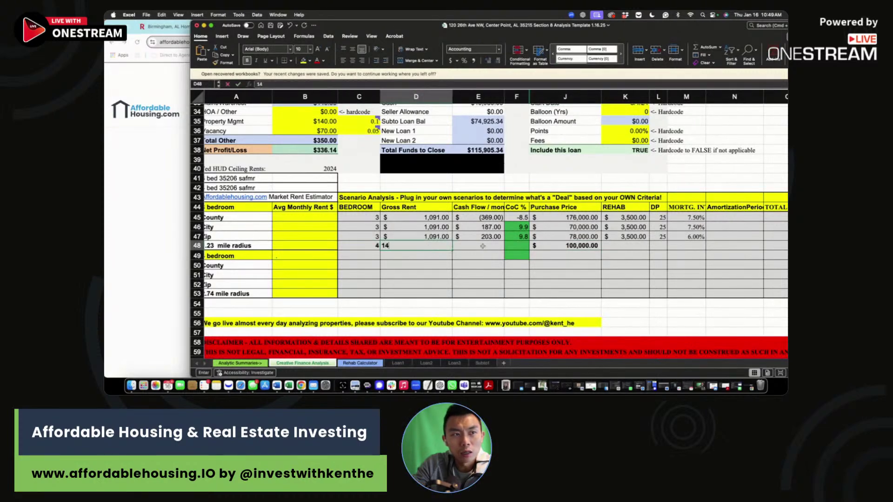
text(00)
key(Tab)
Step: Enter row 48's $13,500 rehab amount and 6% mortgage rate
click(560, 236)
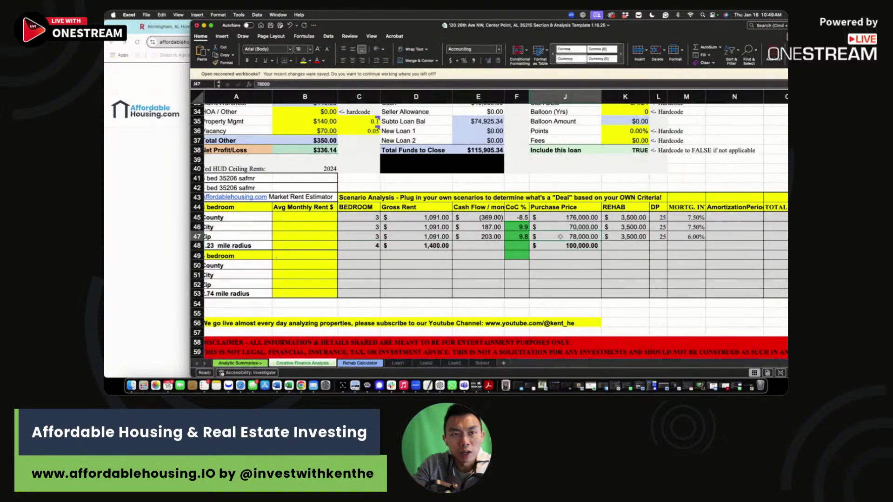
click(490, 243)
click(516, 246)
scroll(522, 265, up, 5)
scroll(522, 265, up, 5)
scroll(522, 265, down, 5)
scroll(641, 334, down, 1)
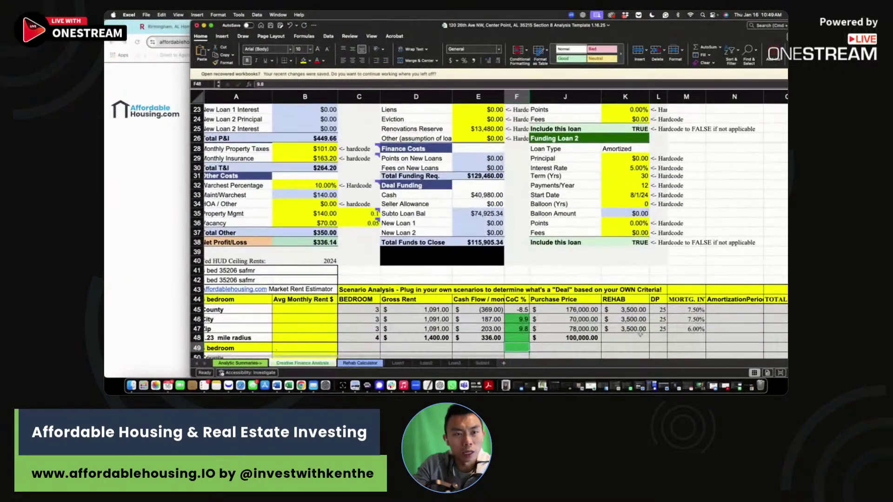
click(641, 335)
text(13,500)
key(Tab)
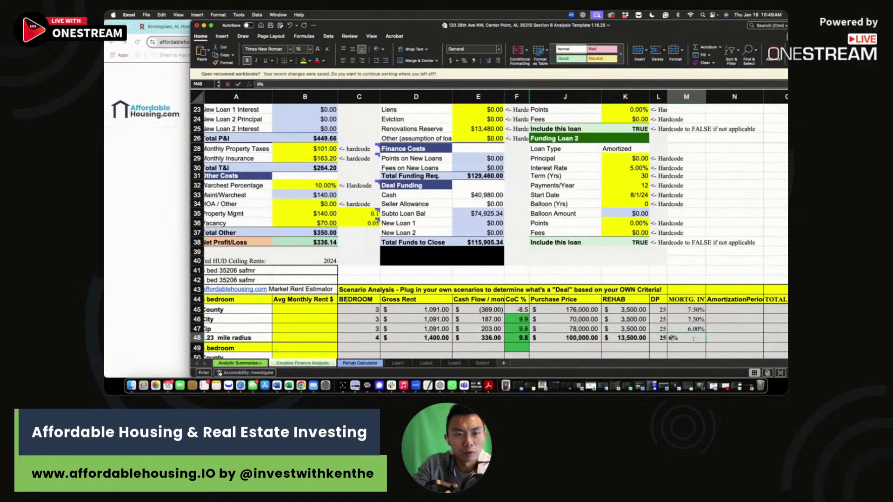
click(721, 329)
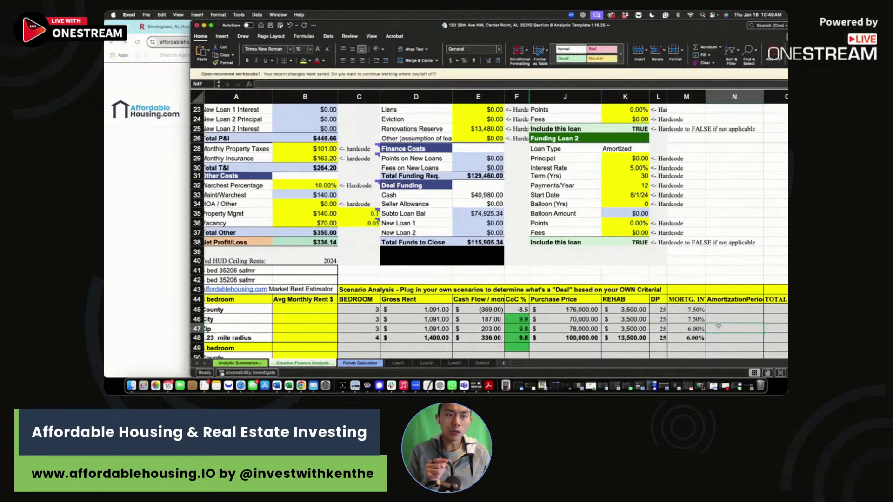
scroll(718, 327, up, 3)
click(332, 129)
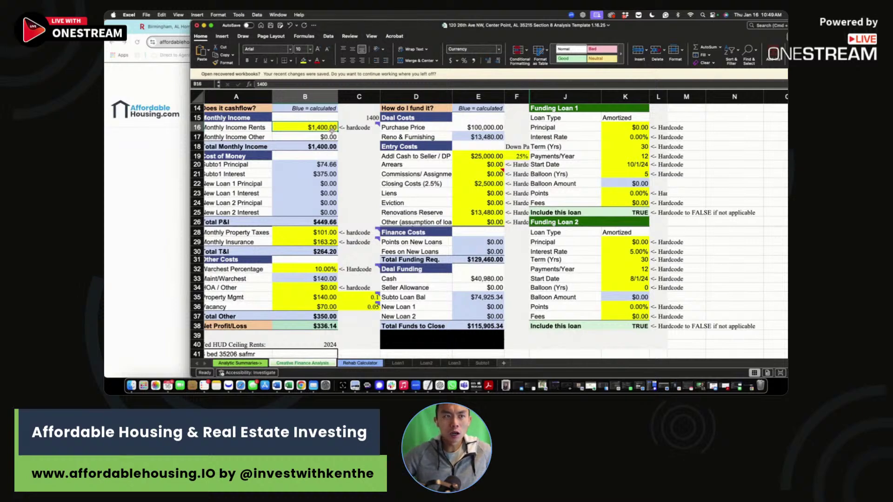
drag(321, 269, 321, 278)
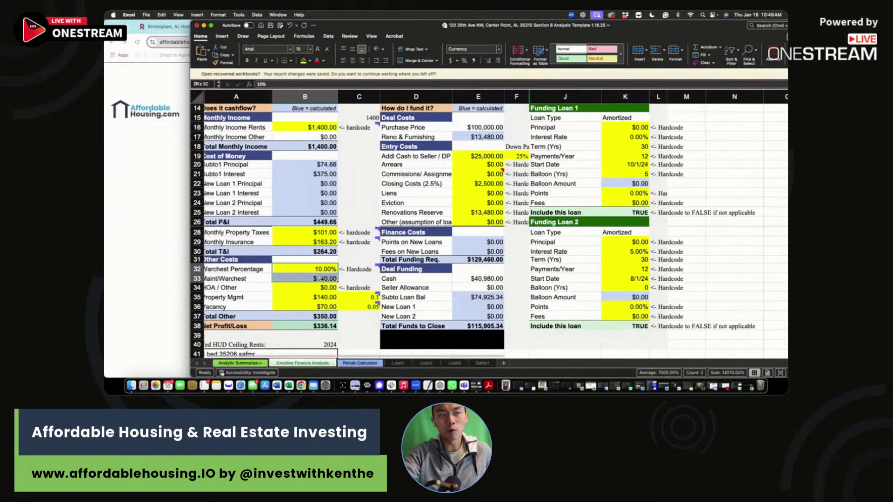
scroll(321, 277, up, 3)
scroll(321, 277, up, 2)
click(321, 158)
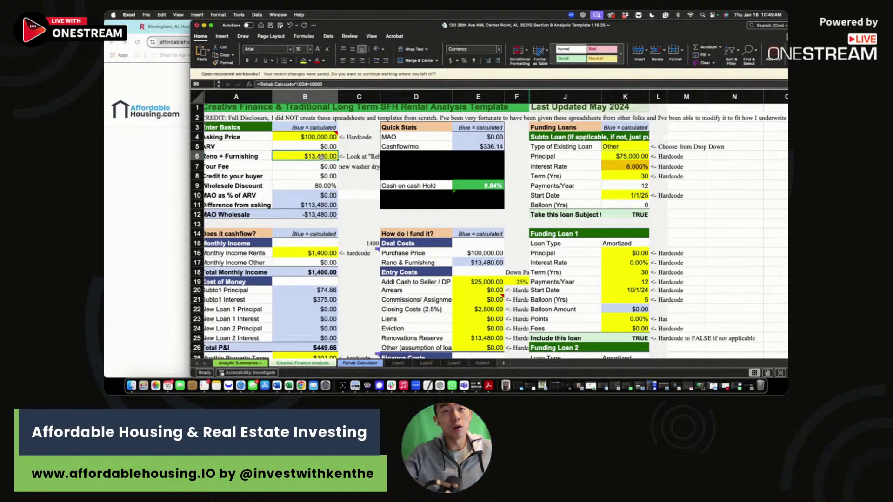
Step: Look over the Redfin listing tab, then go to the Get Deal Analysis Tool sign-up page
click(110, 201)
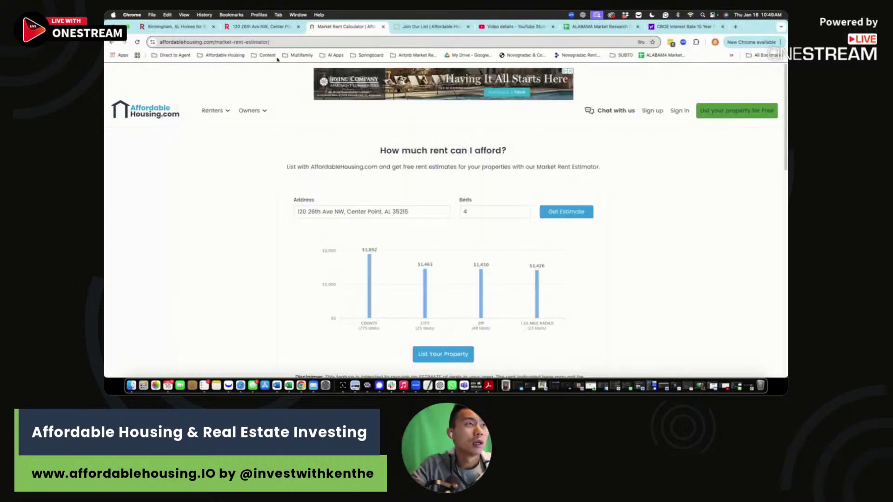
click(285, 31)
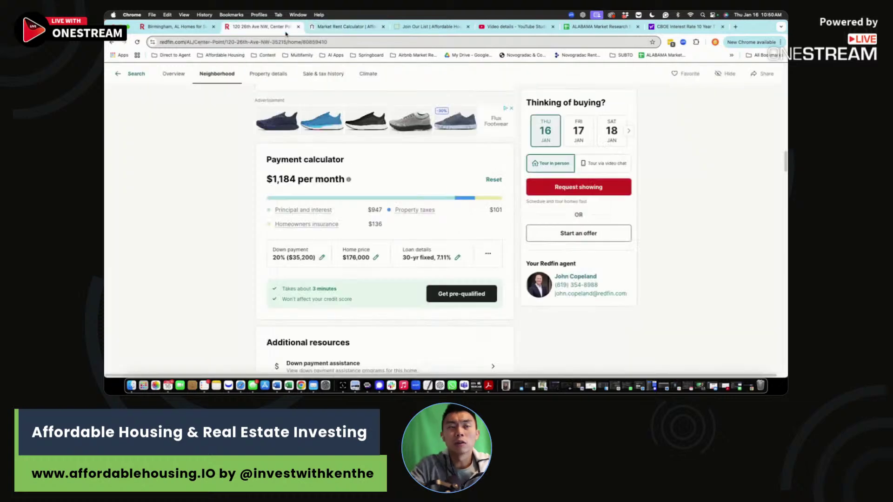
scroll(279, 183, up, 15)
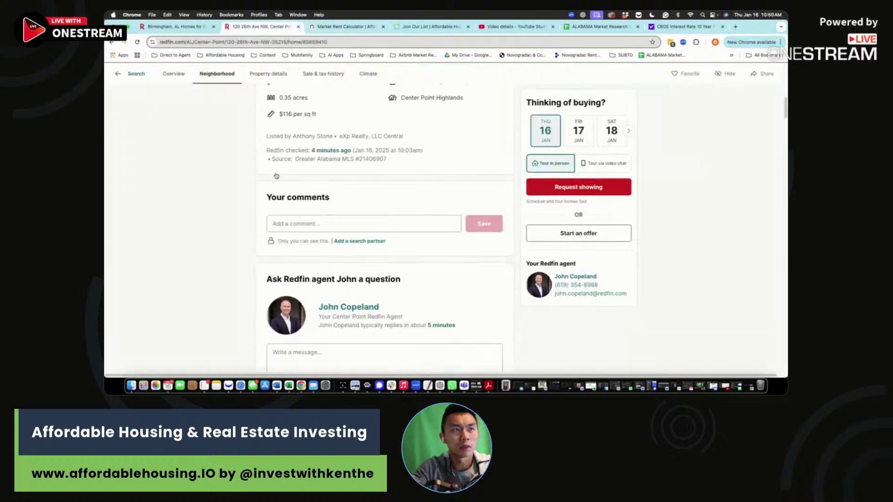
click(433, 27)
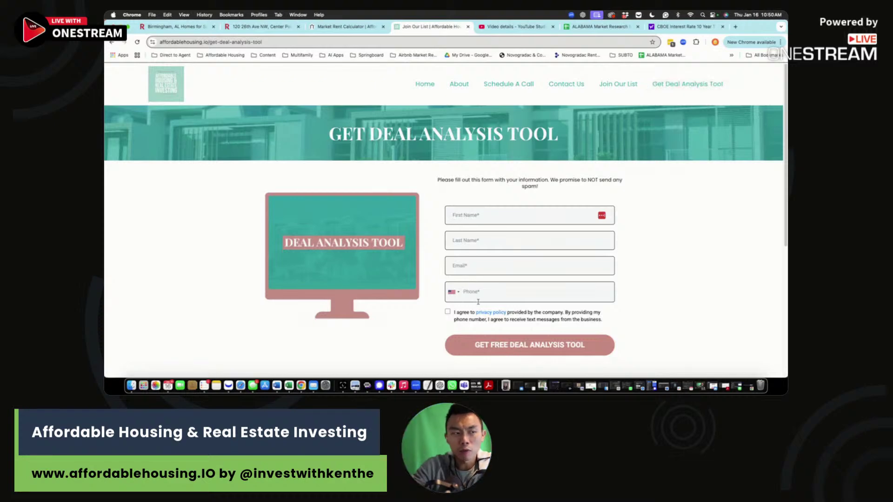
Step: Review the Rehab Calculator sheet's cost items, then return to Creative Finance Analysis
click(288, 392)
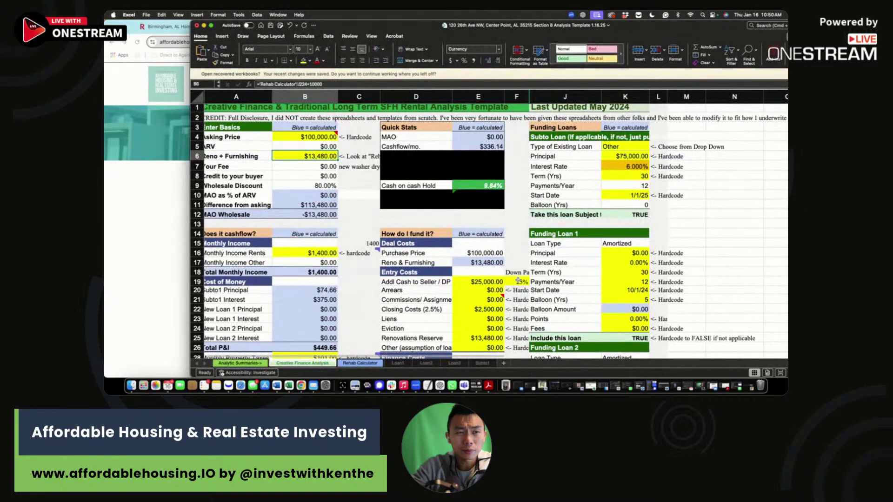
mouse_move(484, 301)
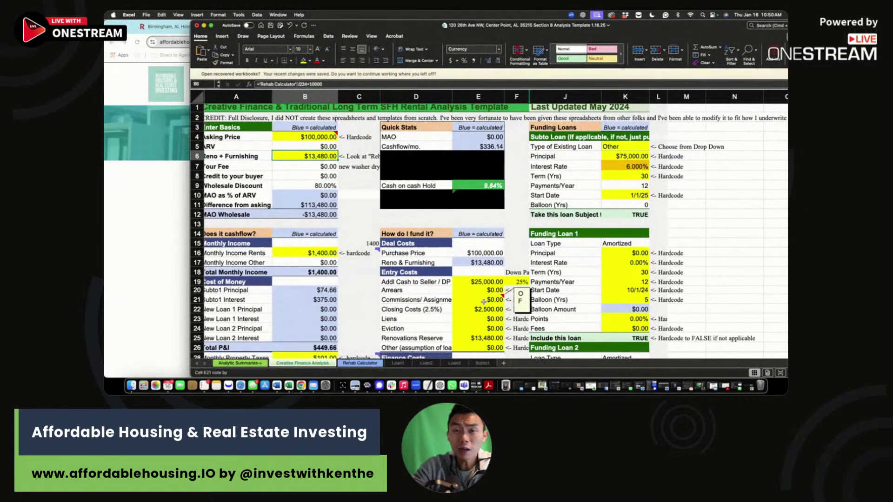
click(376, 364)
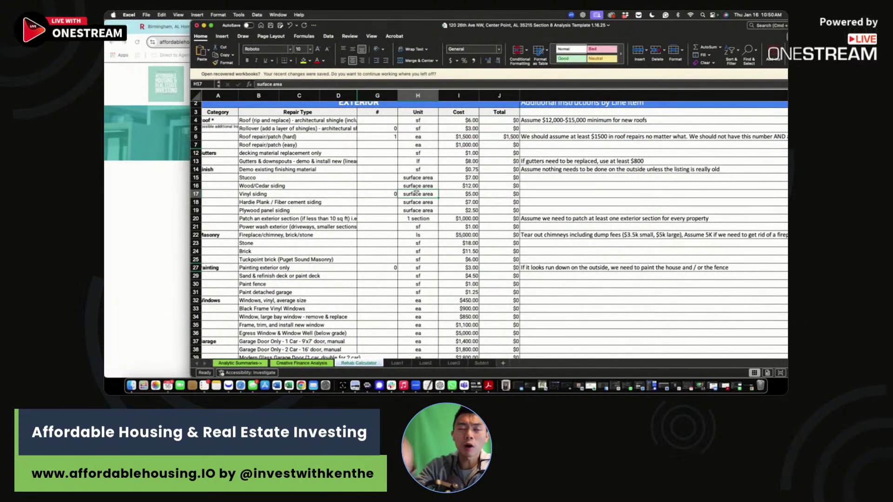
scroll(417, 191, down, 5)
scroll(418, 191, down, 13)
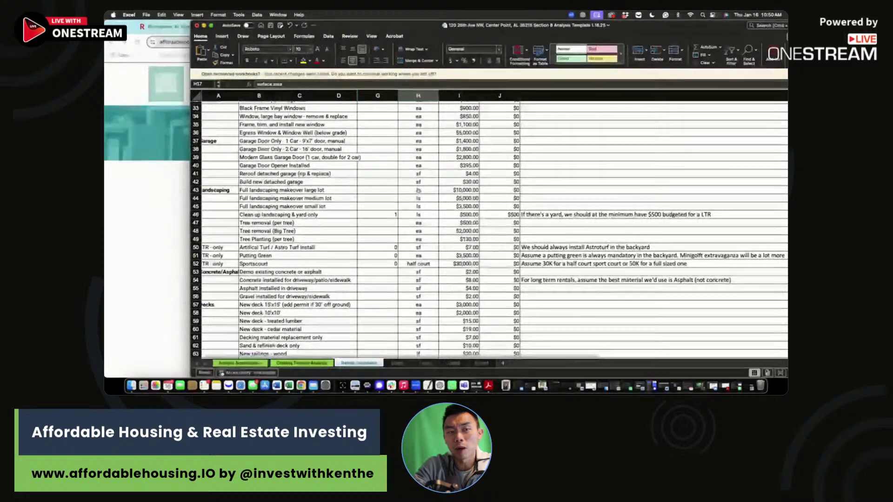
scroll(419, 192, down, 3)
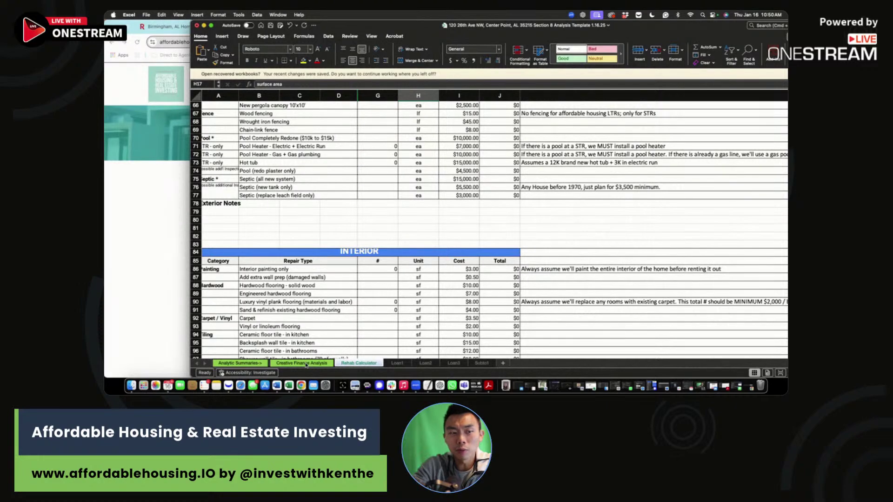
click(306, 363)
Step: In a new Chrome tab, go to the presenter's YouTube channel page
click(365, 215)
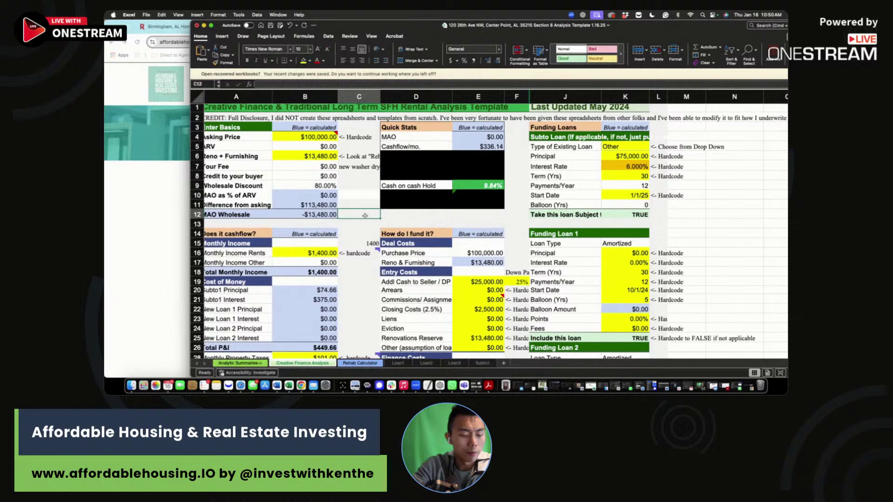
drag(418, 28, 423, 45)
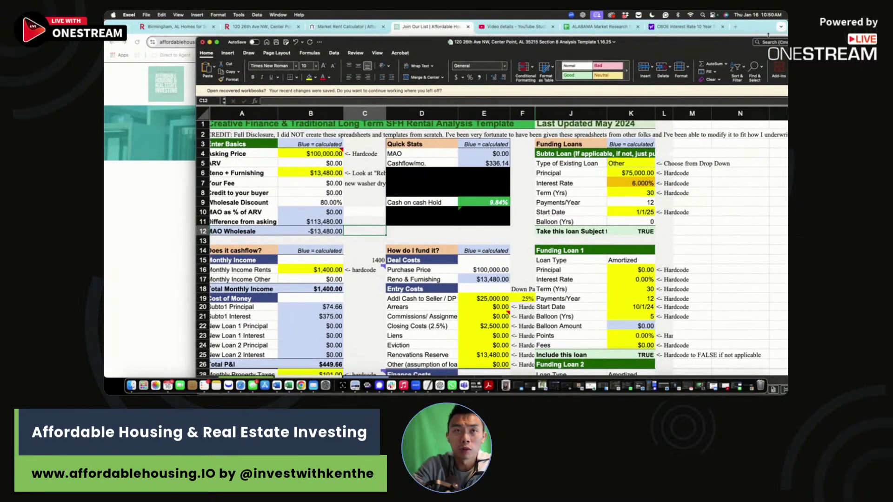
click(736, 27)
click(736, 27)
text(y)
click(266, 57)
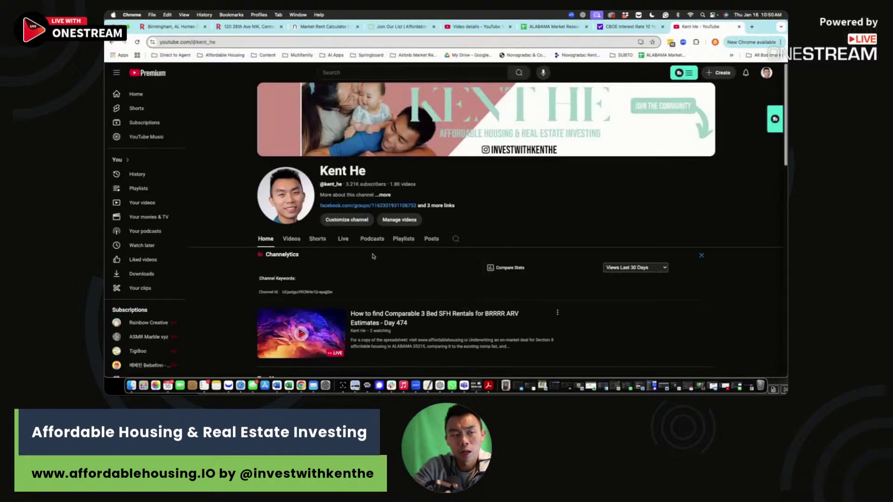
Step: Browse the channel's Live streams list, then switch to its Videos tab
click(343, 239)
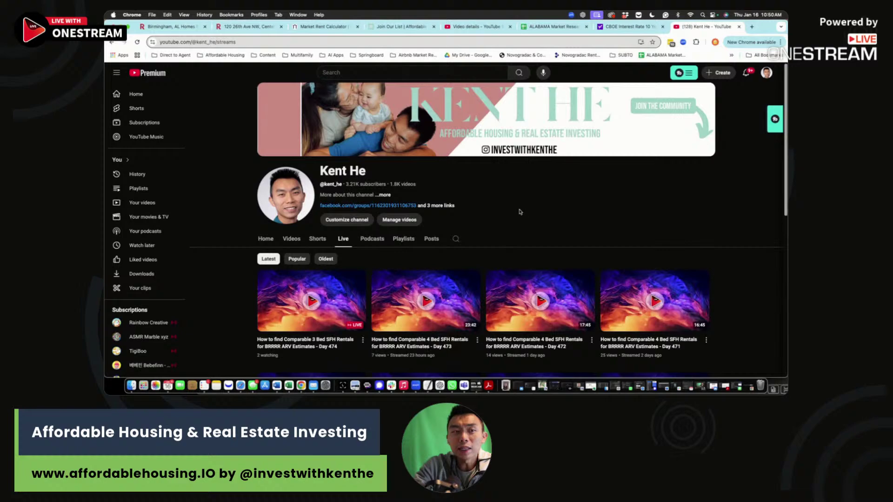
scroll(479, 221, down, 5)
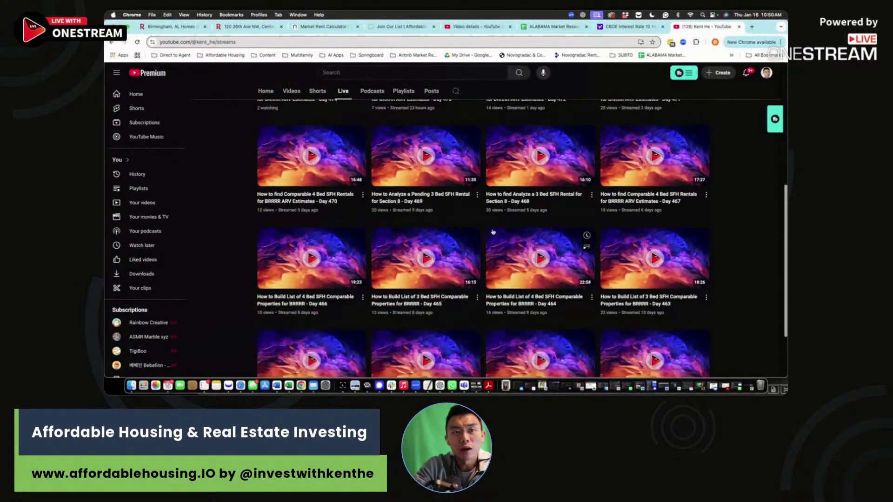
scroll(493, 232, down, 2)
scroll(493, 232, up, 7)
scroll(460, 234, down, 3)
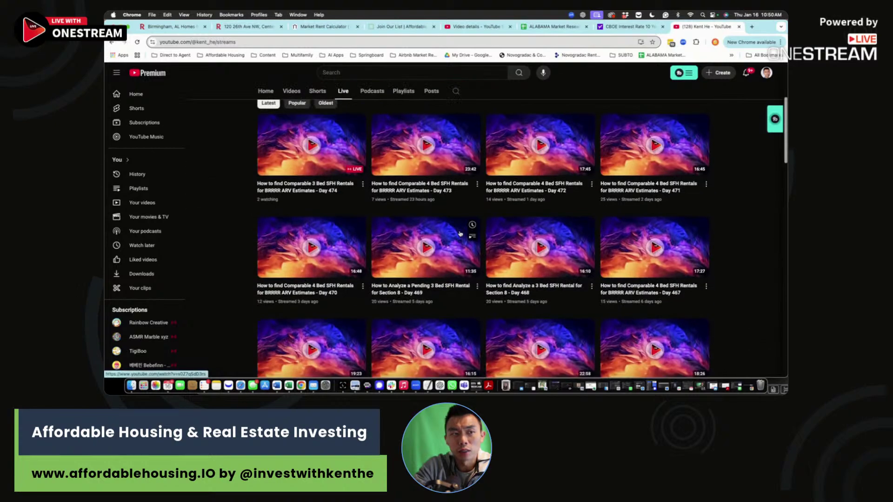
scroll(460, 234, down, 1)
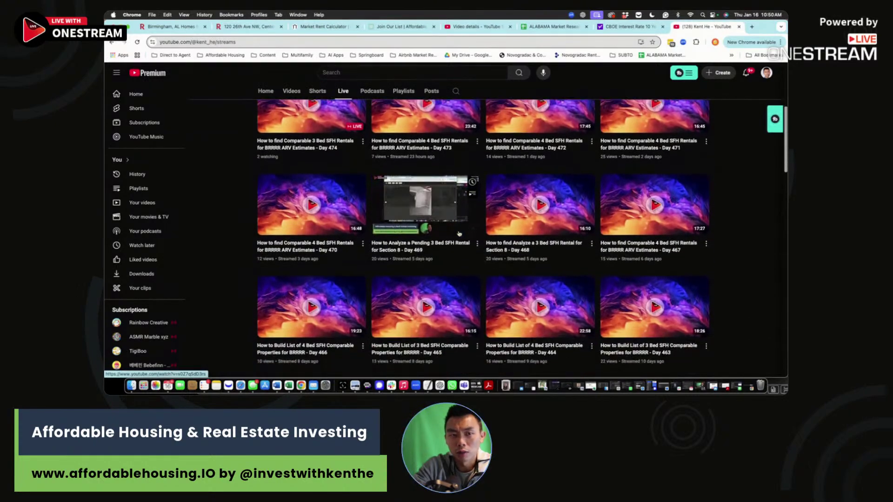
scroll(458, 233, down, 4)
scroll(458, 233, up, 6)
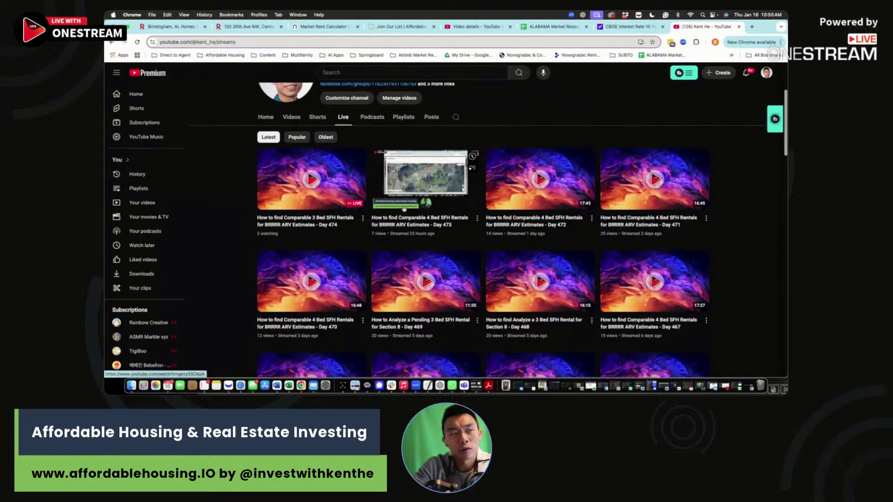
click(293, 117)
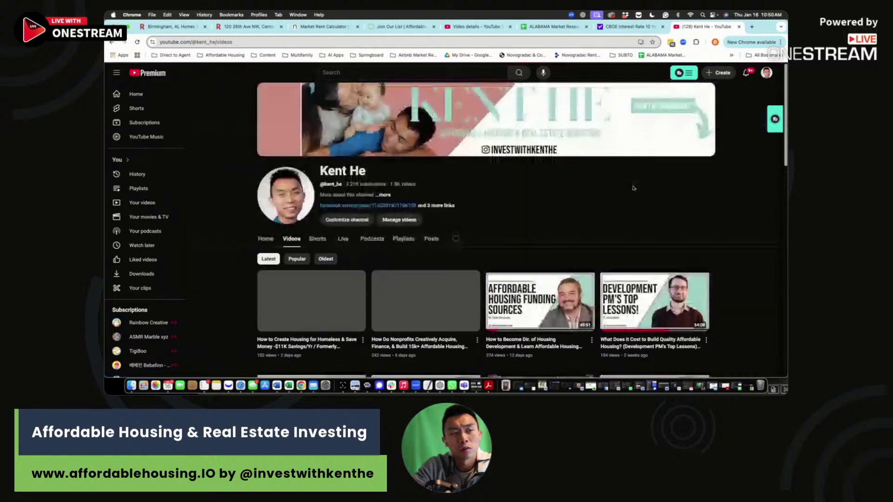
Step: End the OneStream Live broadcast, confirming End Stream in the dialog
scroll(585, 204, down, 2)
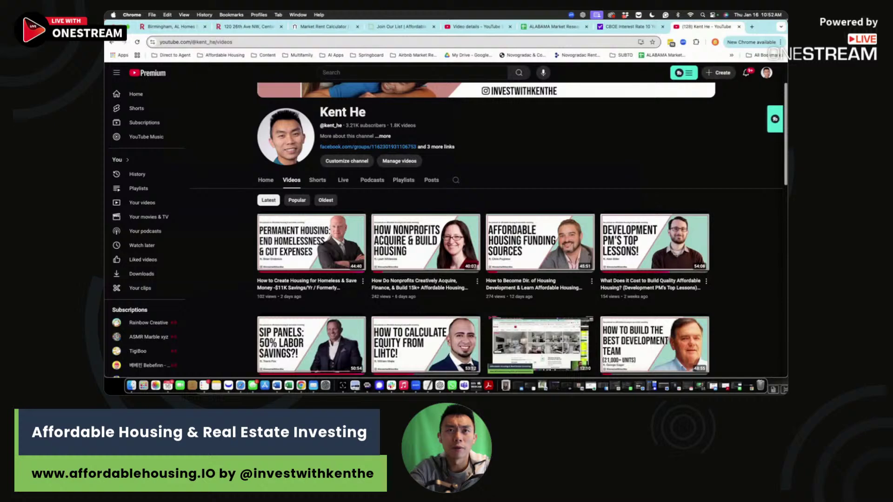
drag(785, 23, 783, 116)
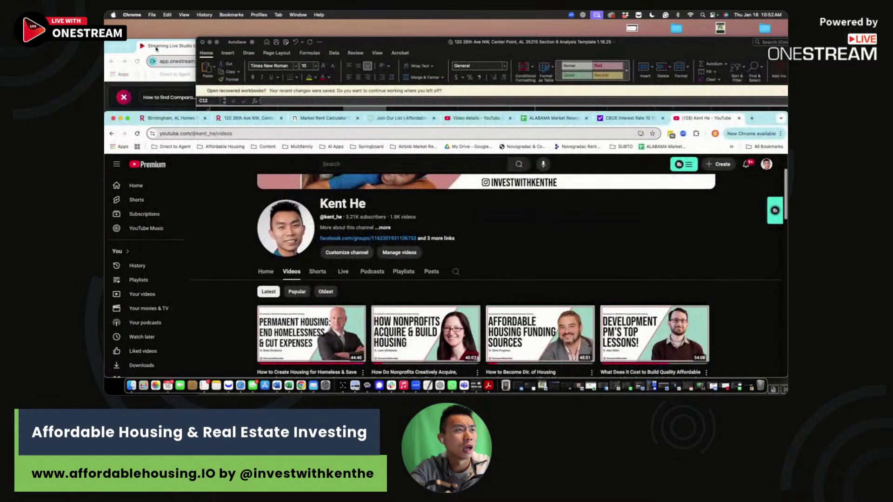
click(157, 48)
click(504, 98)
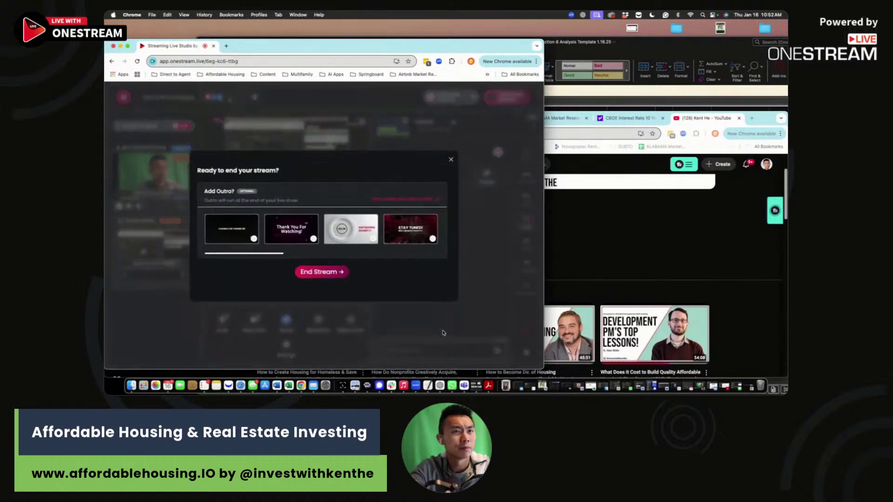
click(315, 272)
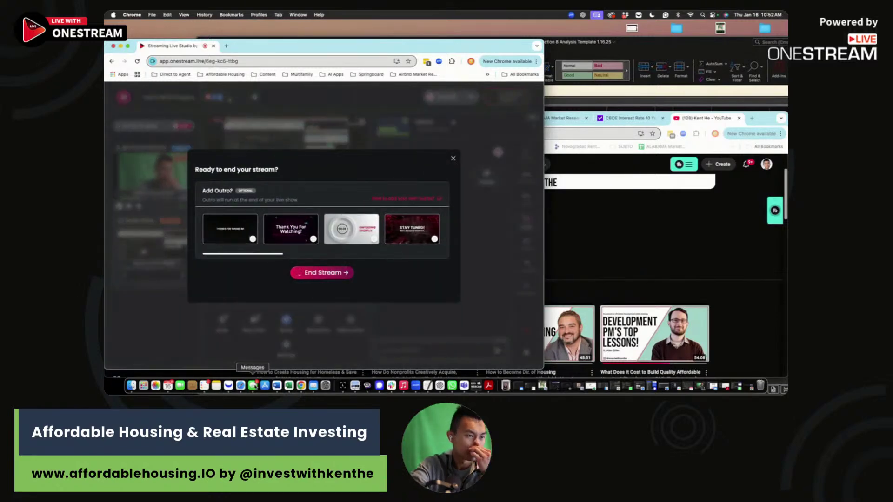